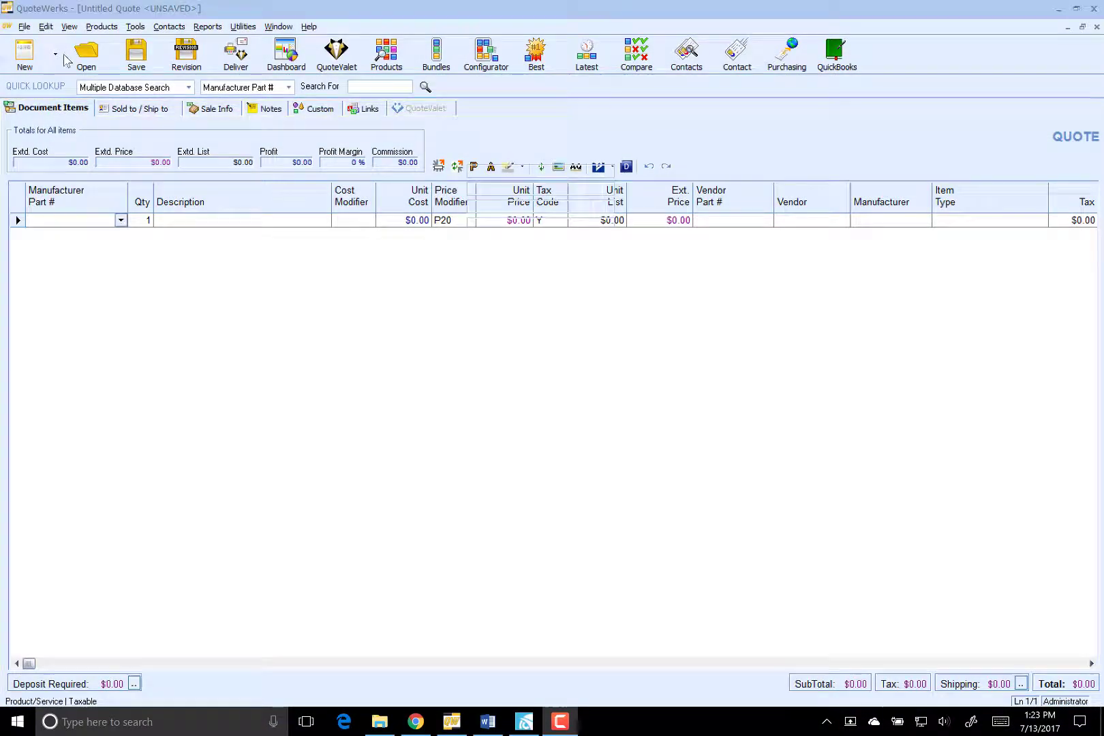
Look up 'joe' in ConnectWise and set a Joe's Brewing Company contact as the sold-to customer
click(133, 108)
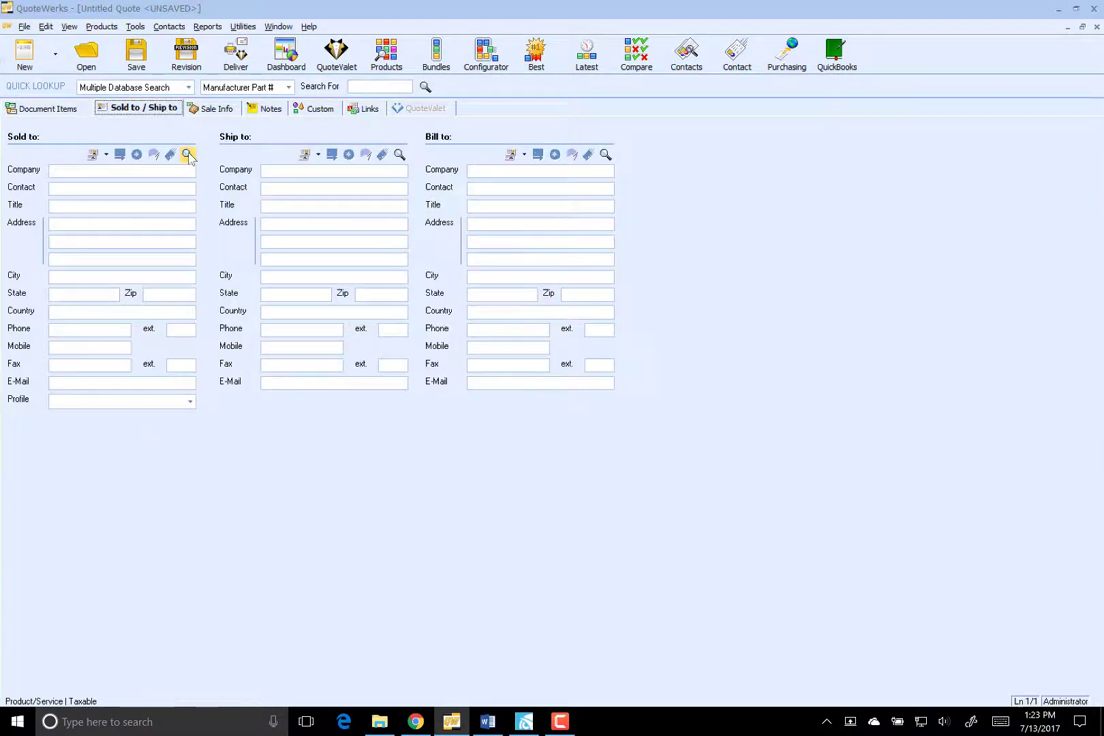
click(188, 154)
text(joe)
key(Return)
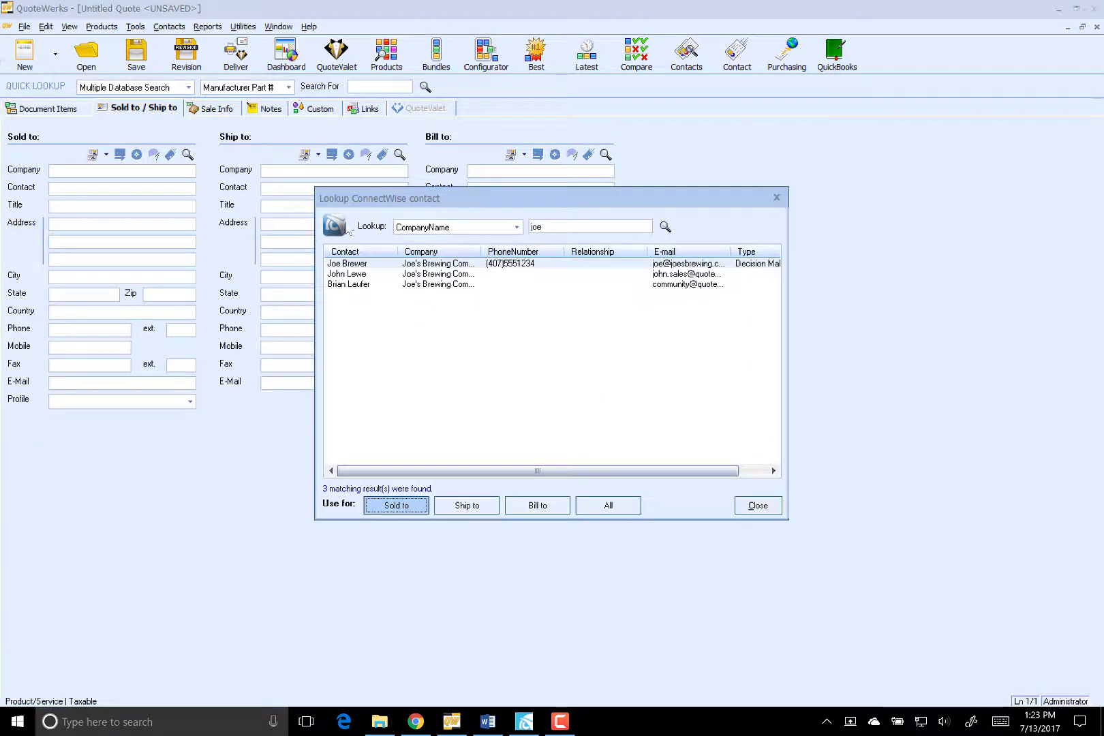
click(340, 285)
click(382, 512)
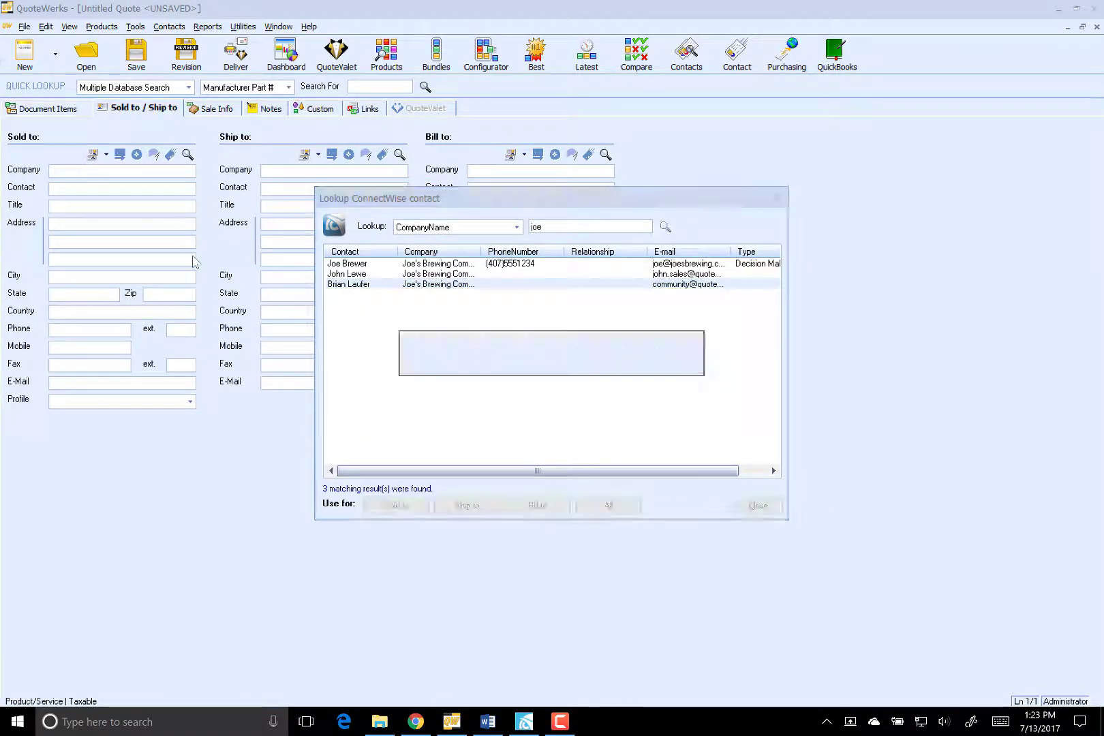
Apply the contact's Main address to the sold-to details and return to the item list
click(455, 284)
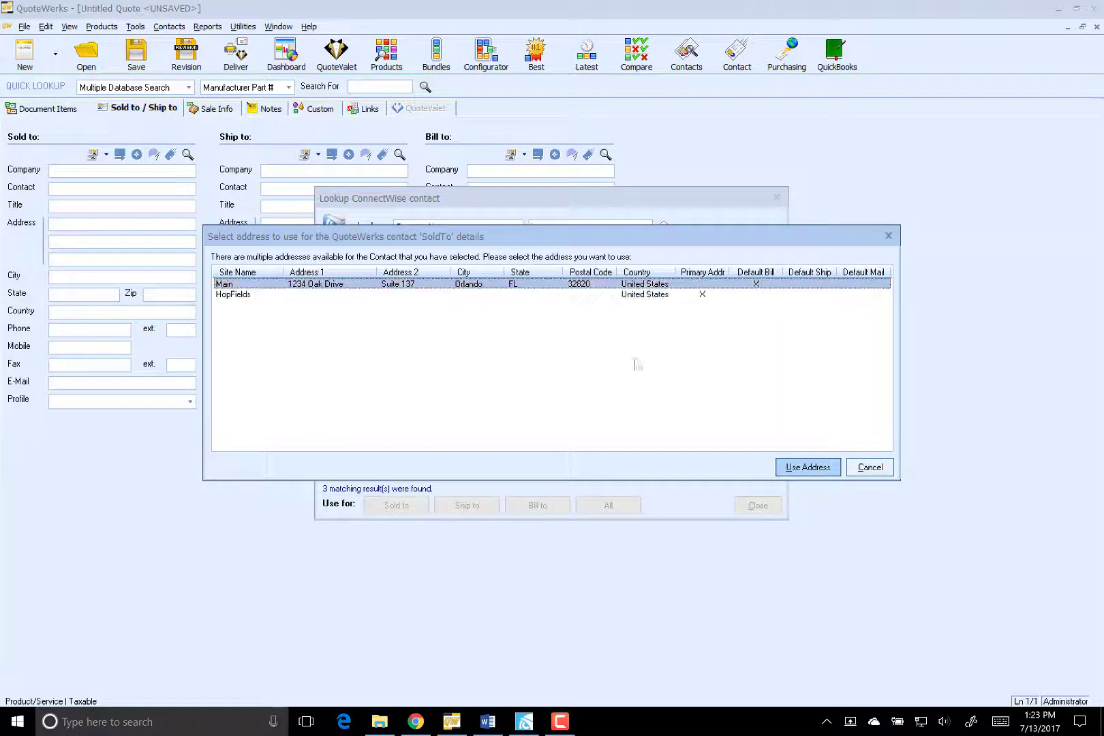
click(784, 466)
click(758, 505)
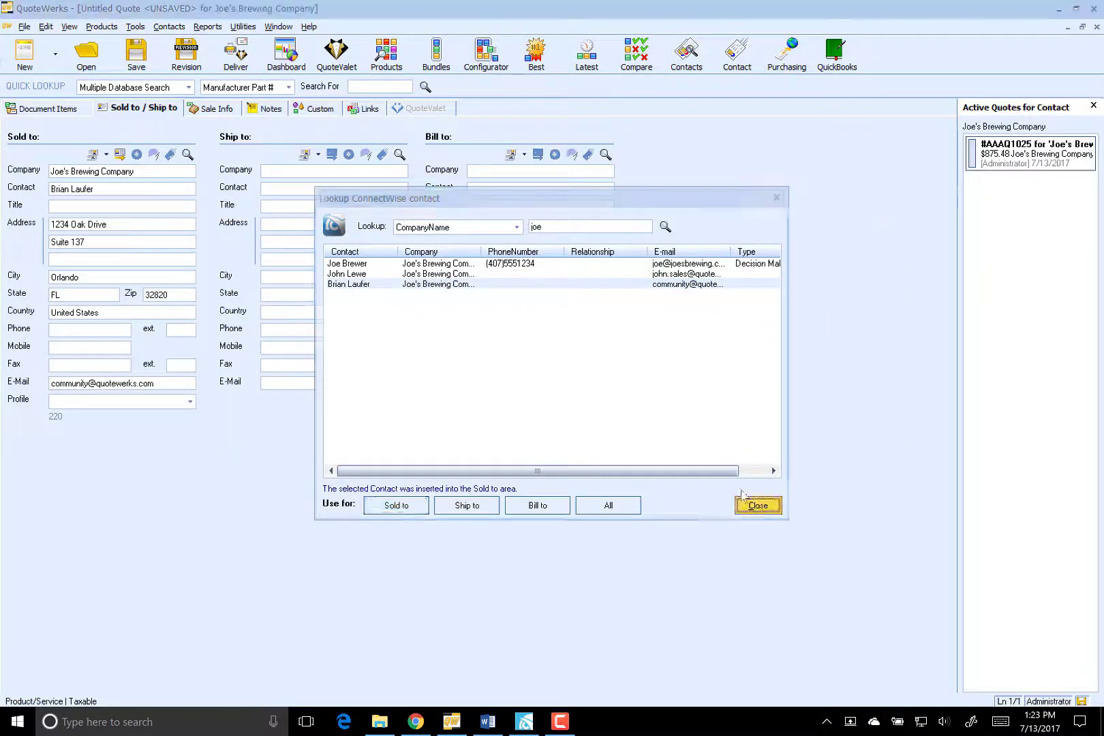
click(49, 110)
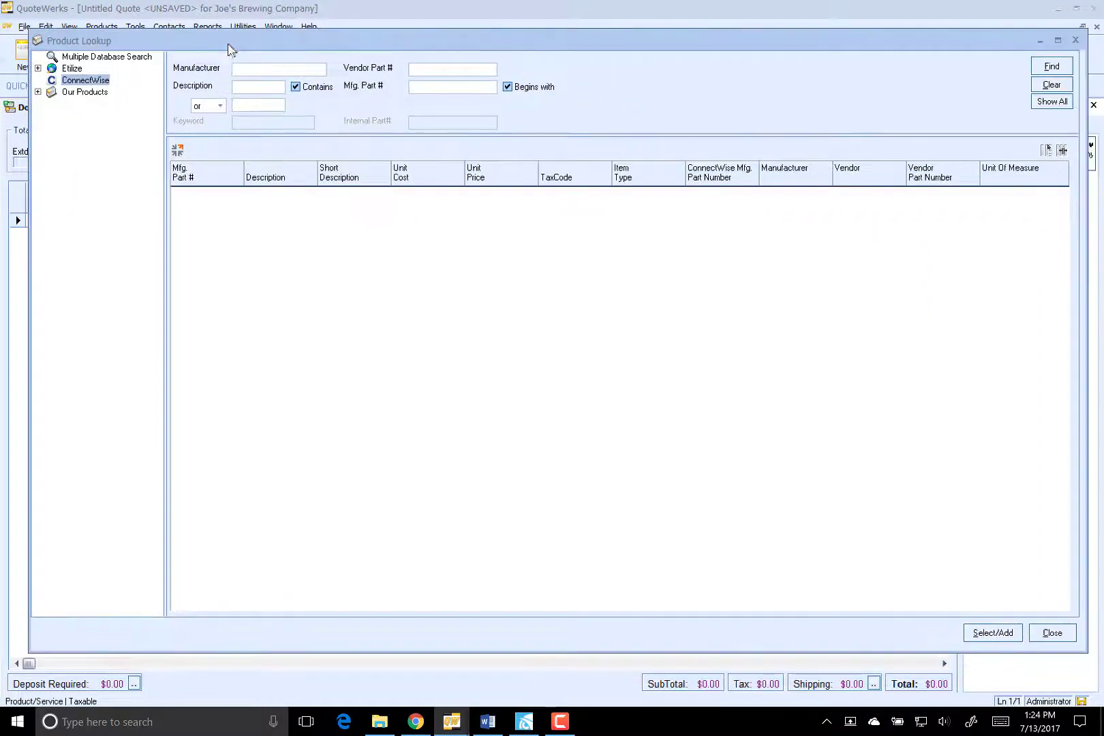
Search the Etilize catalogue for 'lexmark laser printer' and open the Lexmark MS310 35ST161
click(72, 70)
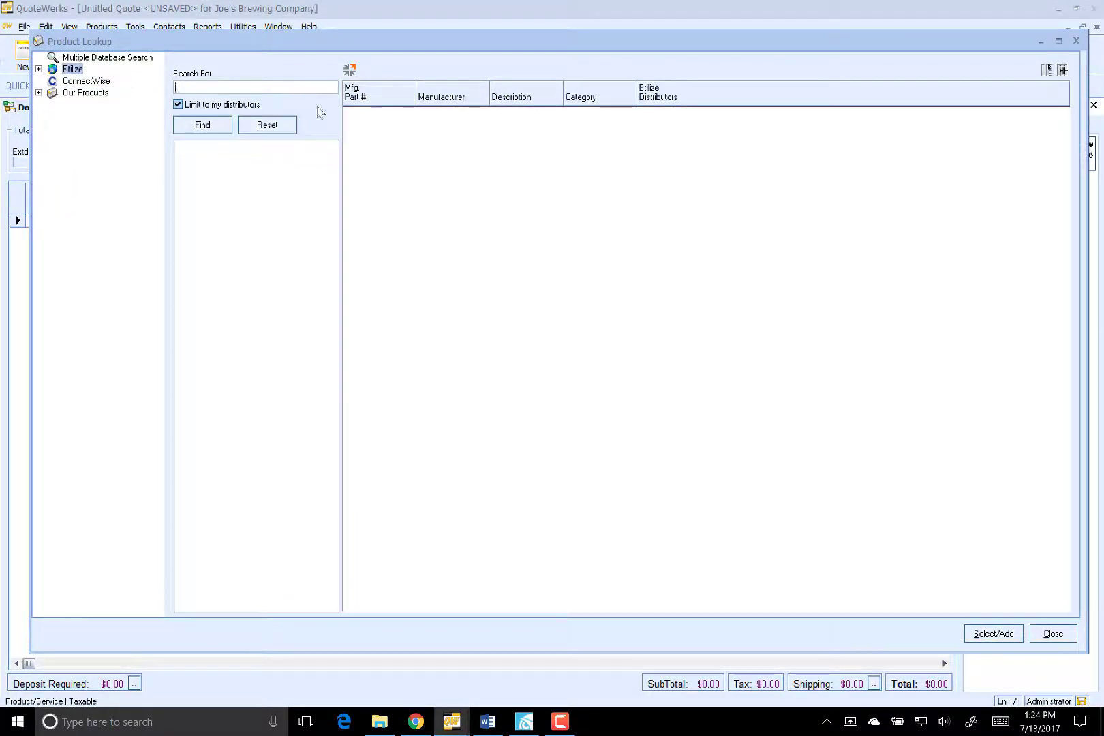
text(lex)
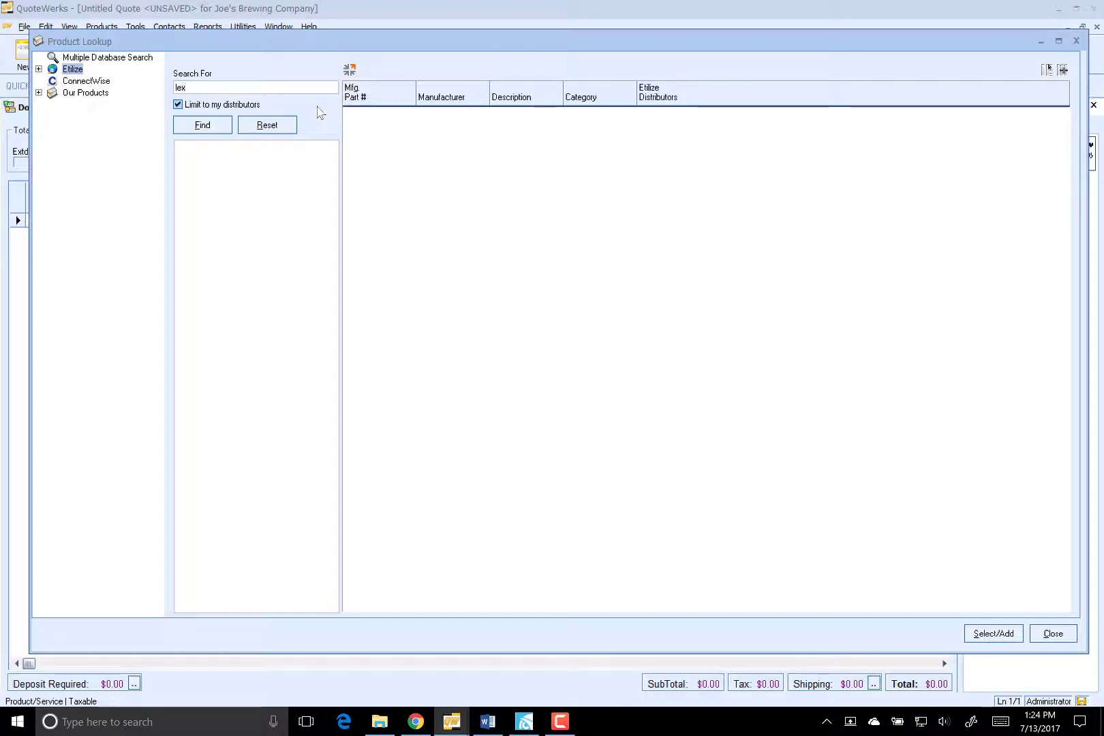
text(mark laser printer)
key(Return)
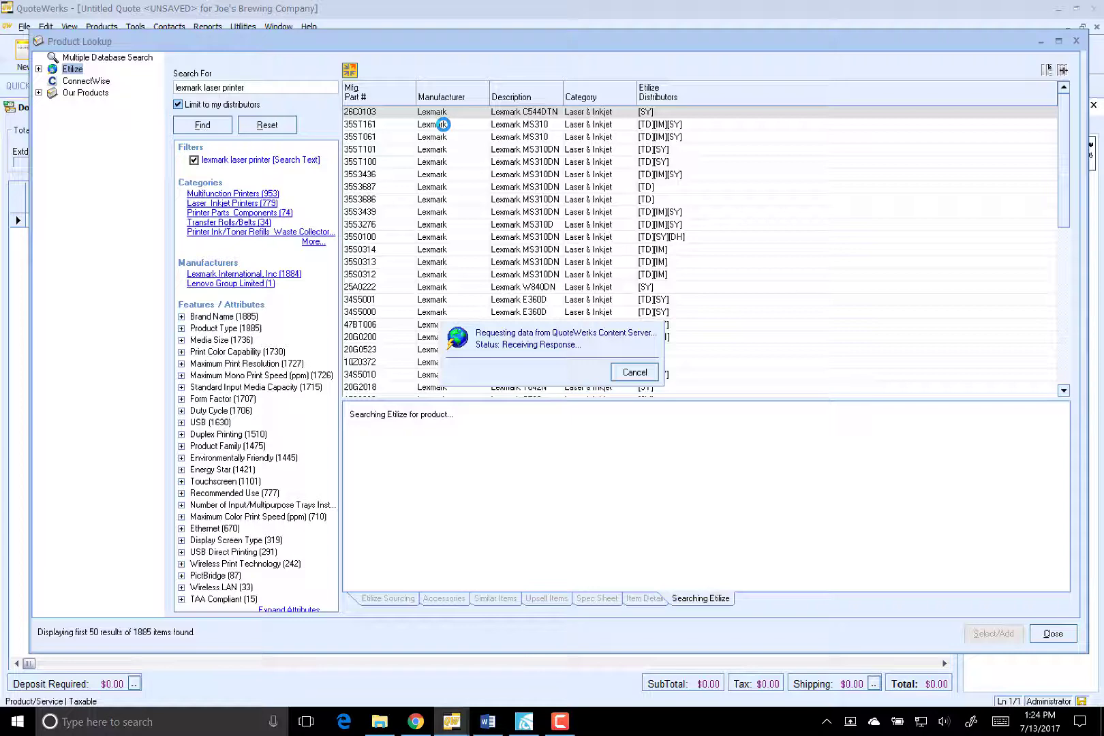
click(443, 124)
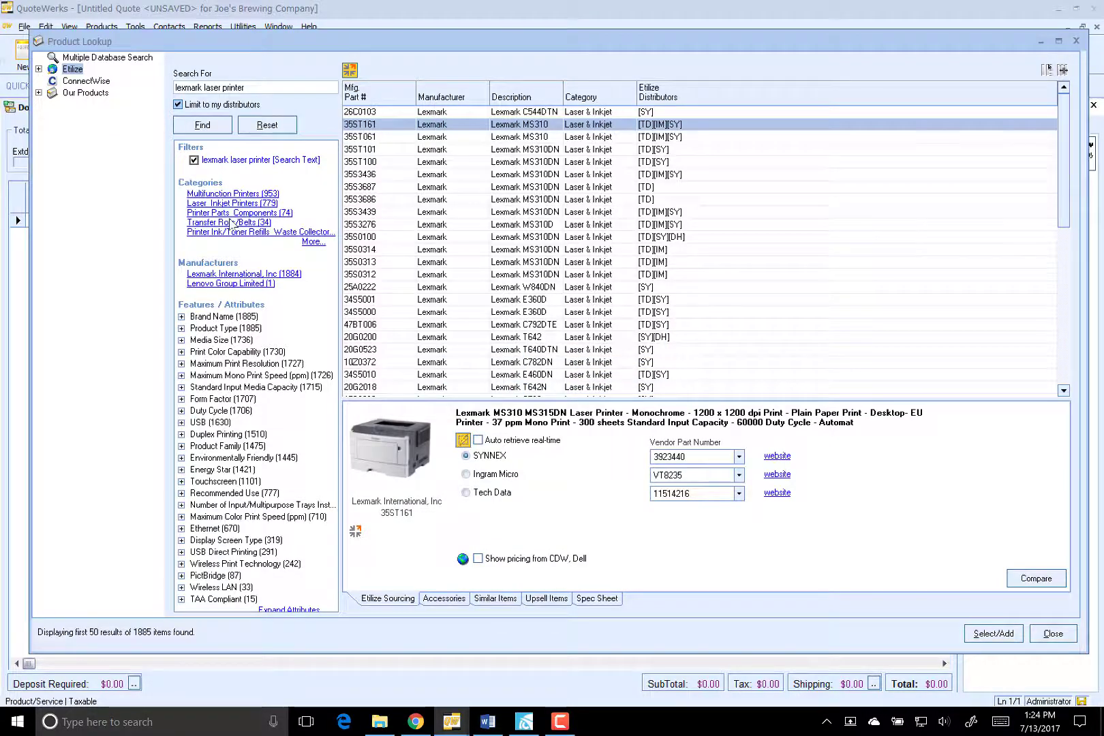
Get real-time pricing and add the printer from Ingram Micro at 425.63
click(463, 441)
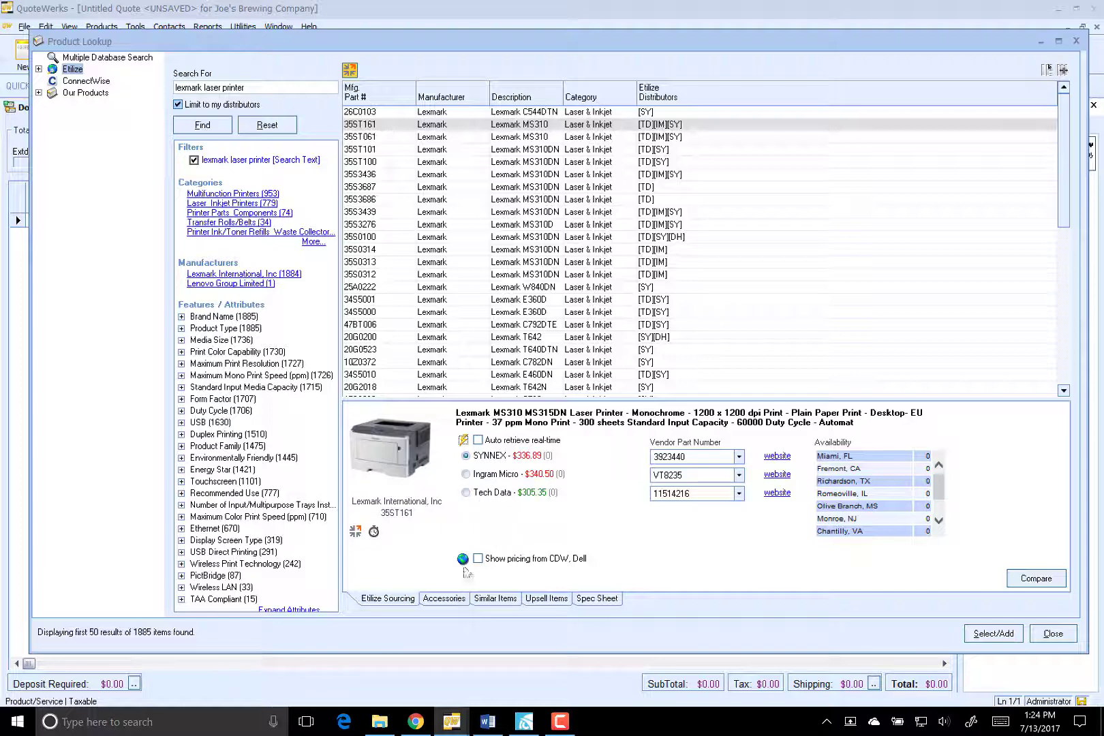
click(232, 283)
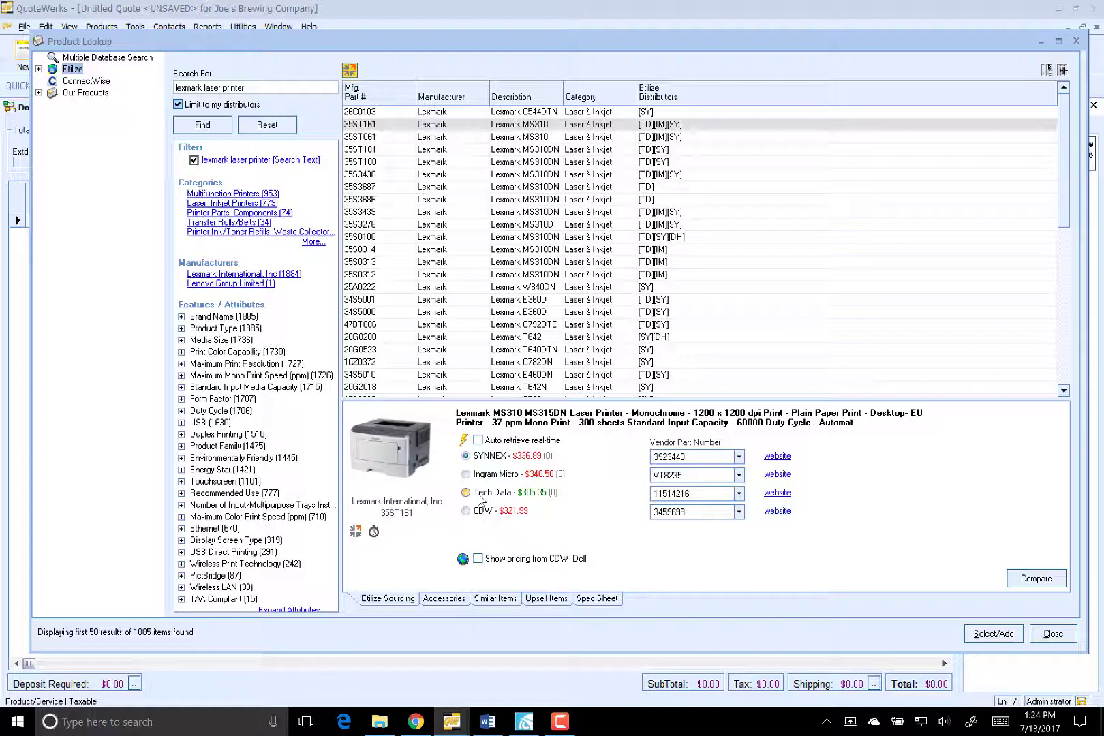
click(485, 475)
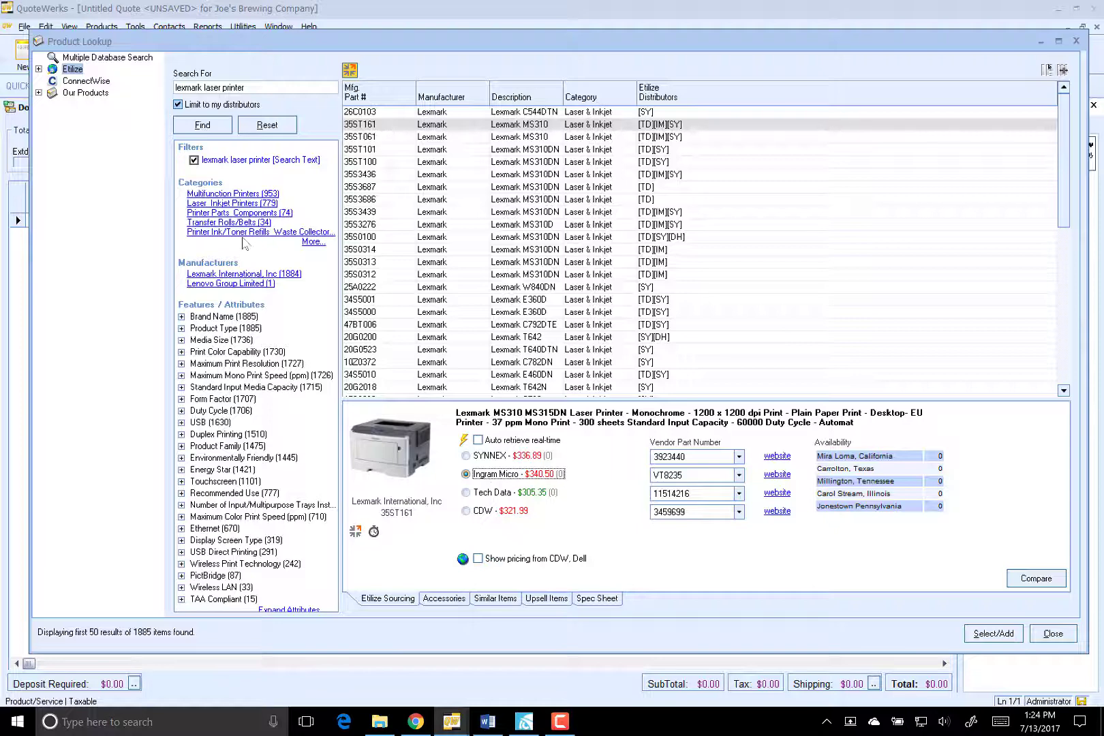
double_click(488, 477)
click(549, 452)
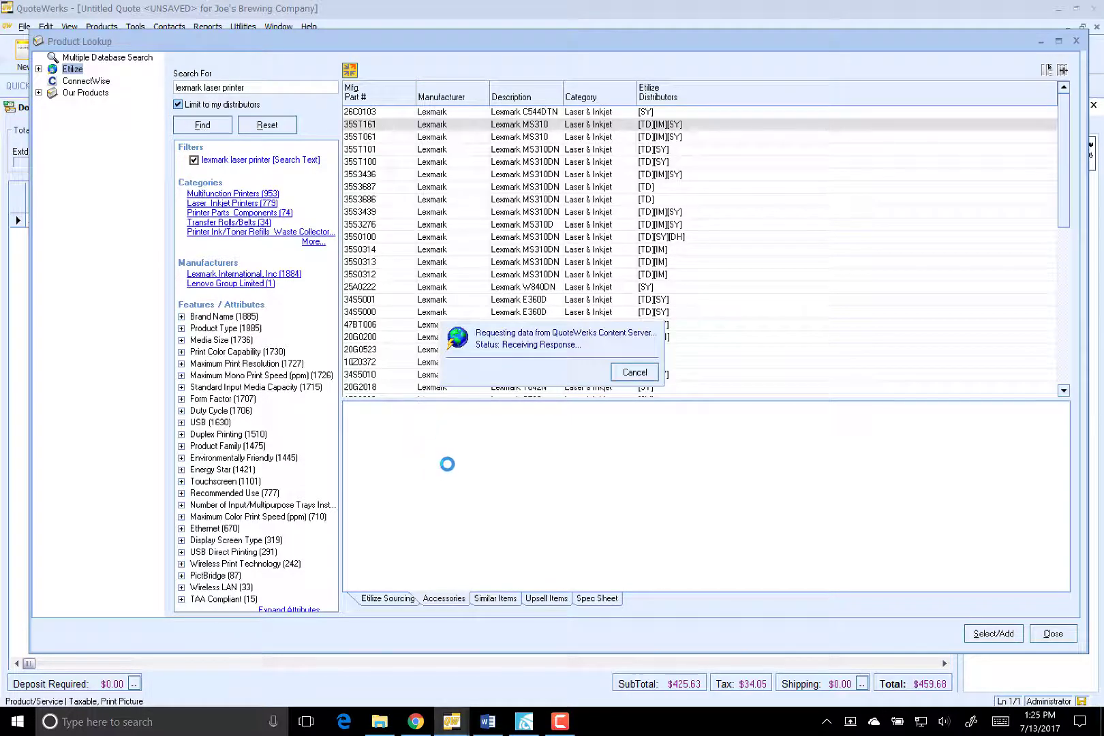
Filter accessories to Ink/Toner Cartridges and add the Lexmark 500HA cartridge from Ingram Micro at $222.50
click(490, 415)
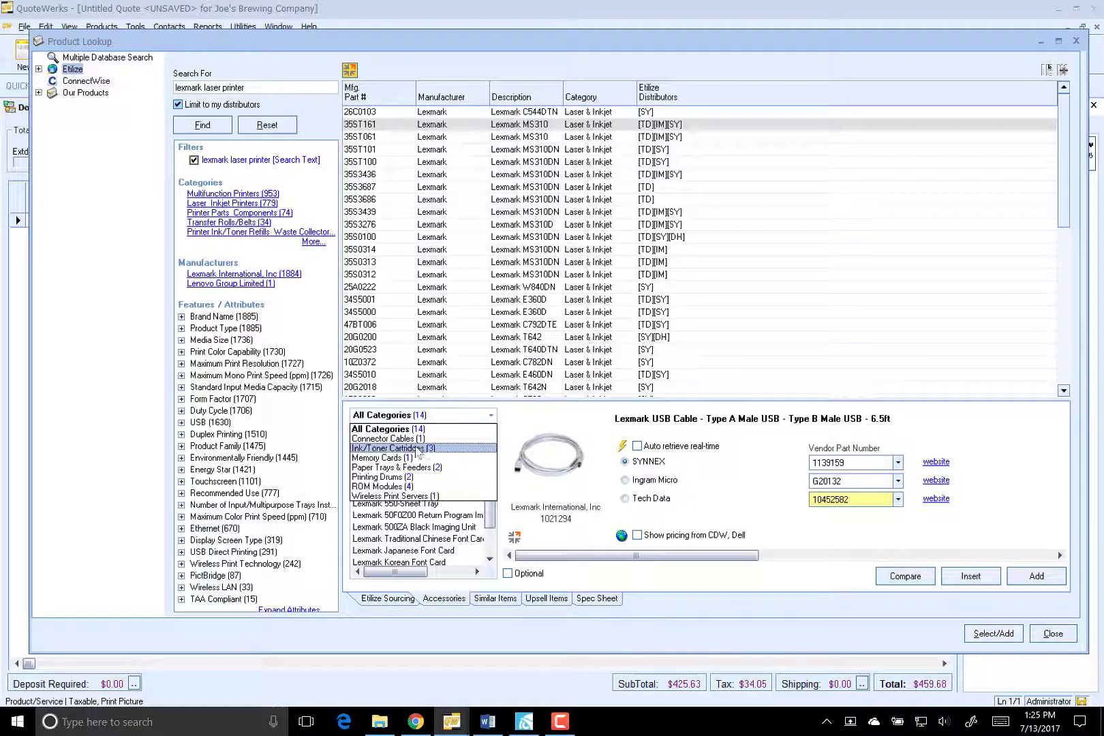
click(418, 448)
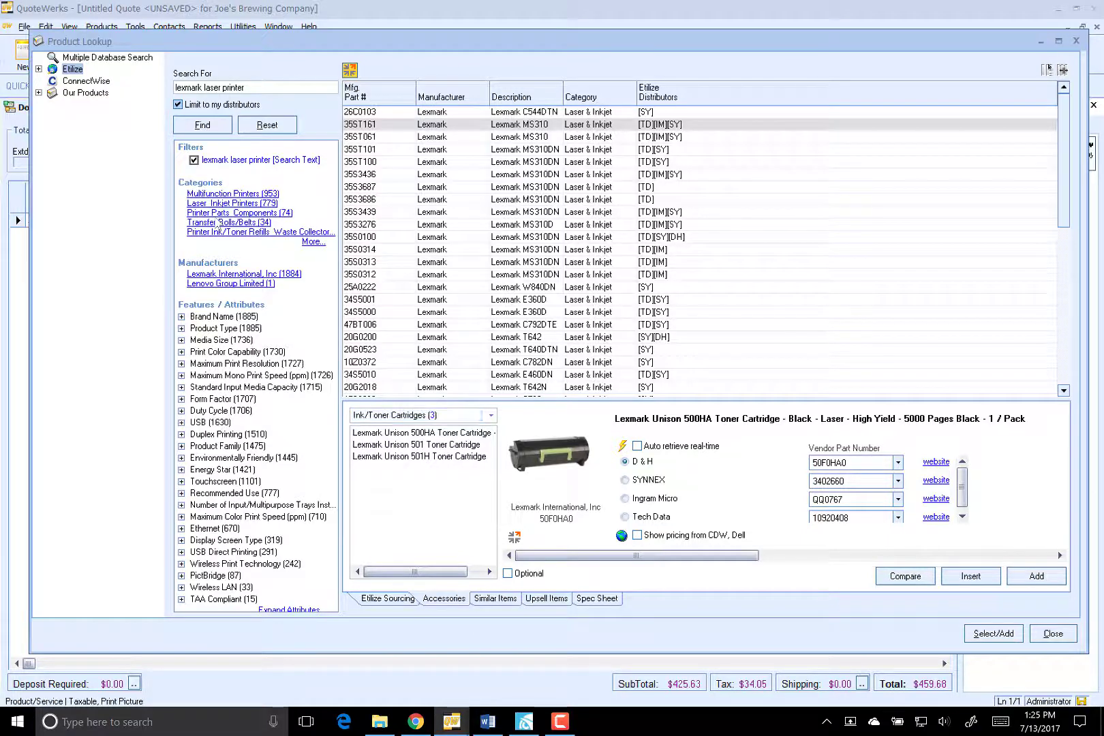
click(621, 445)
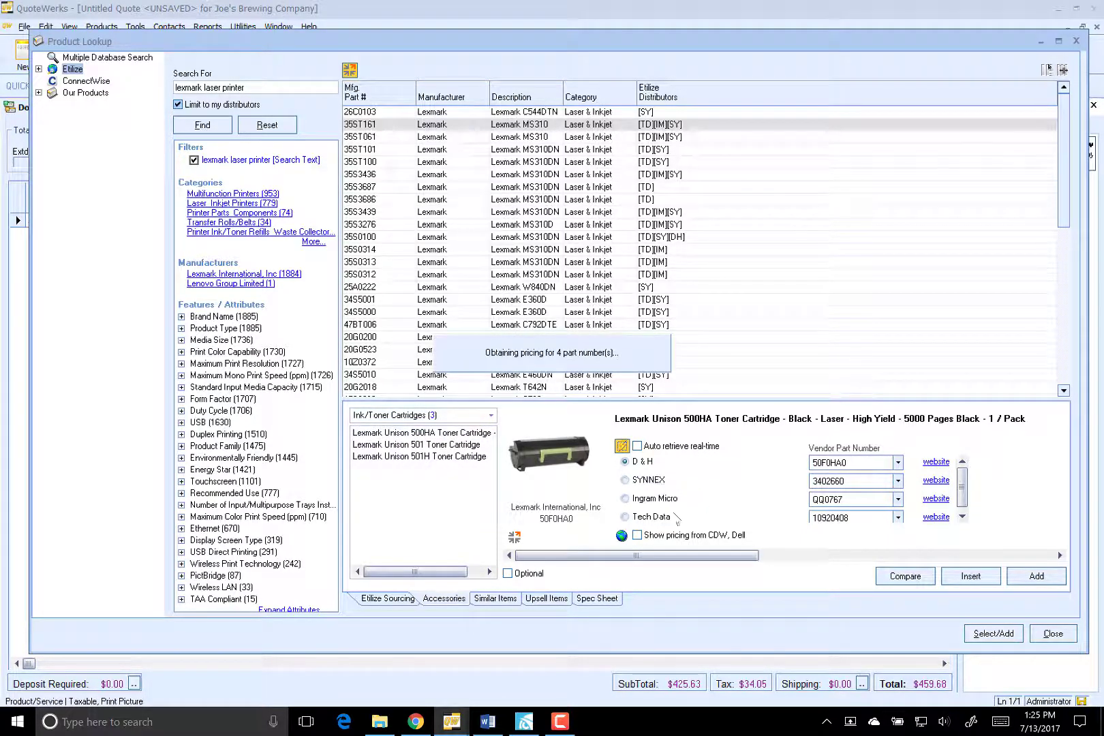
click(674, 504)
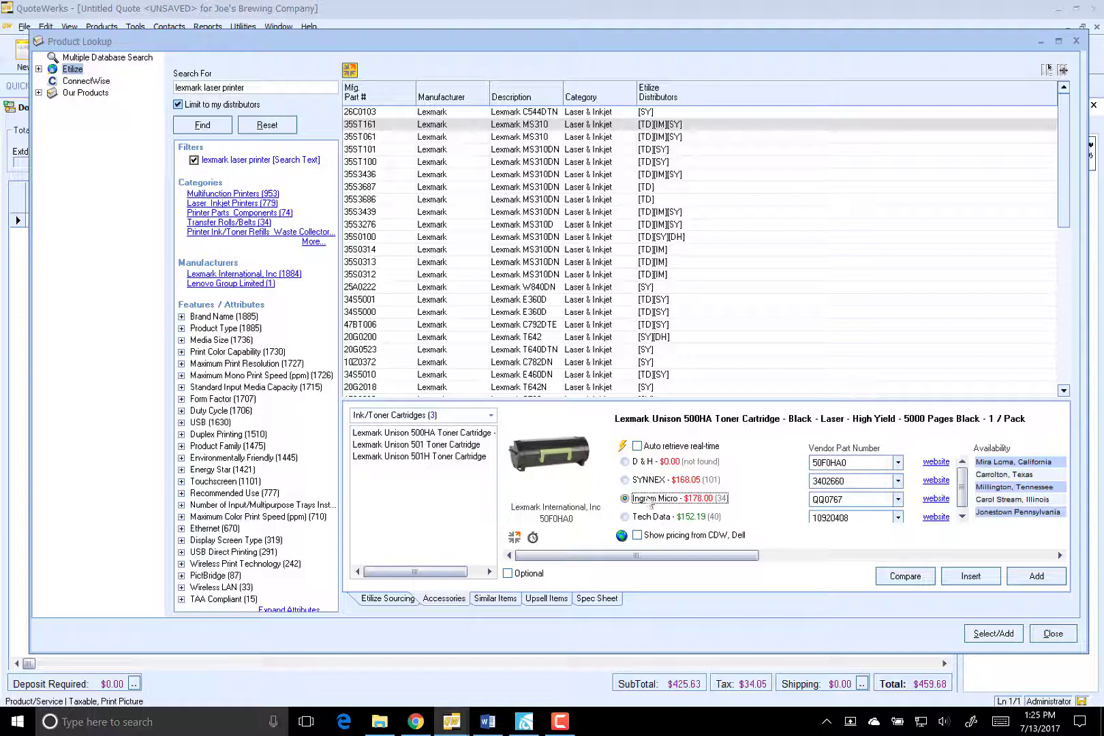
double_click(661, 504)
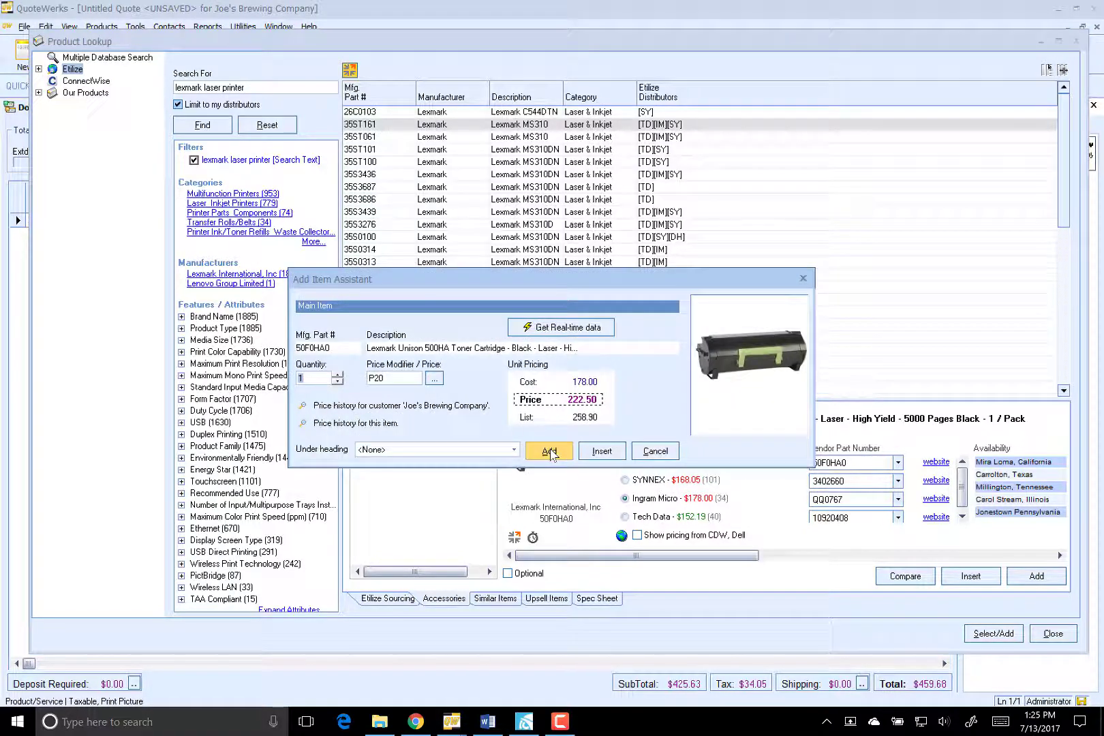
click(549, 452)
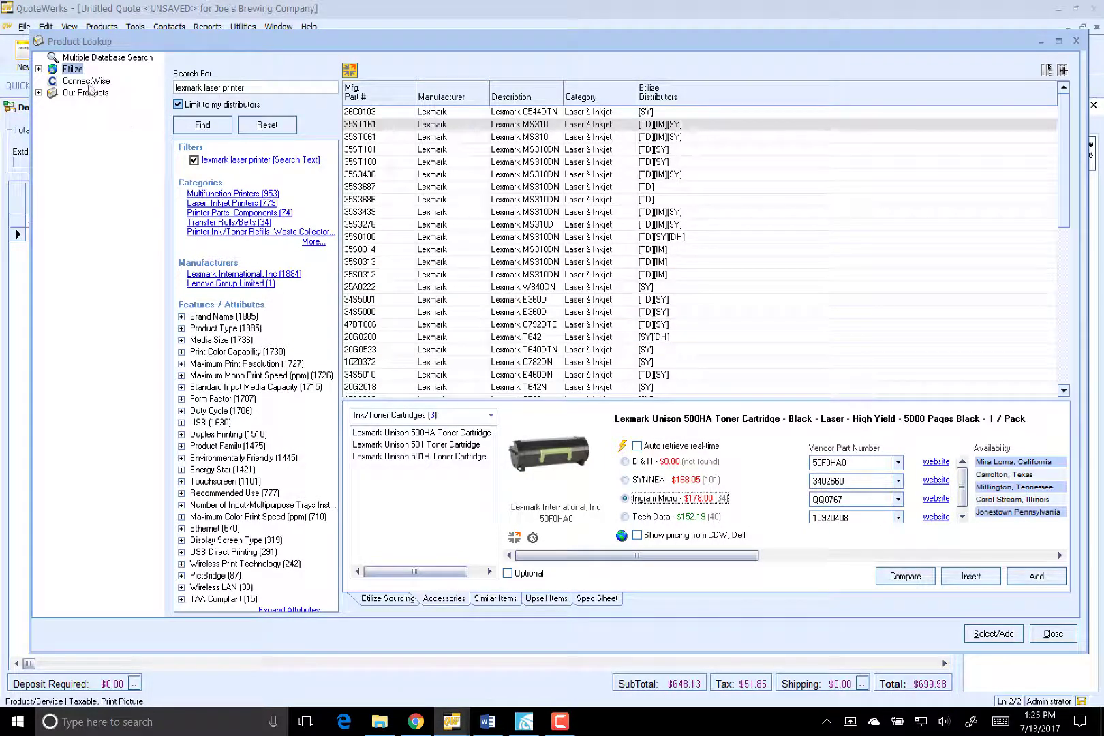
Search the ConnectWise catalogue for 'la' and select the LABORFLAT flat-rate labor item
click(87, 81)
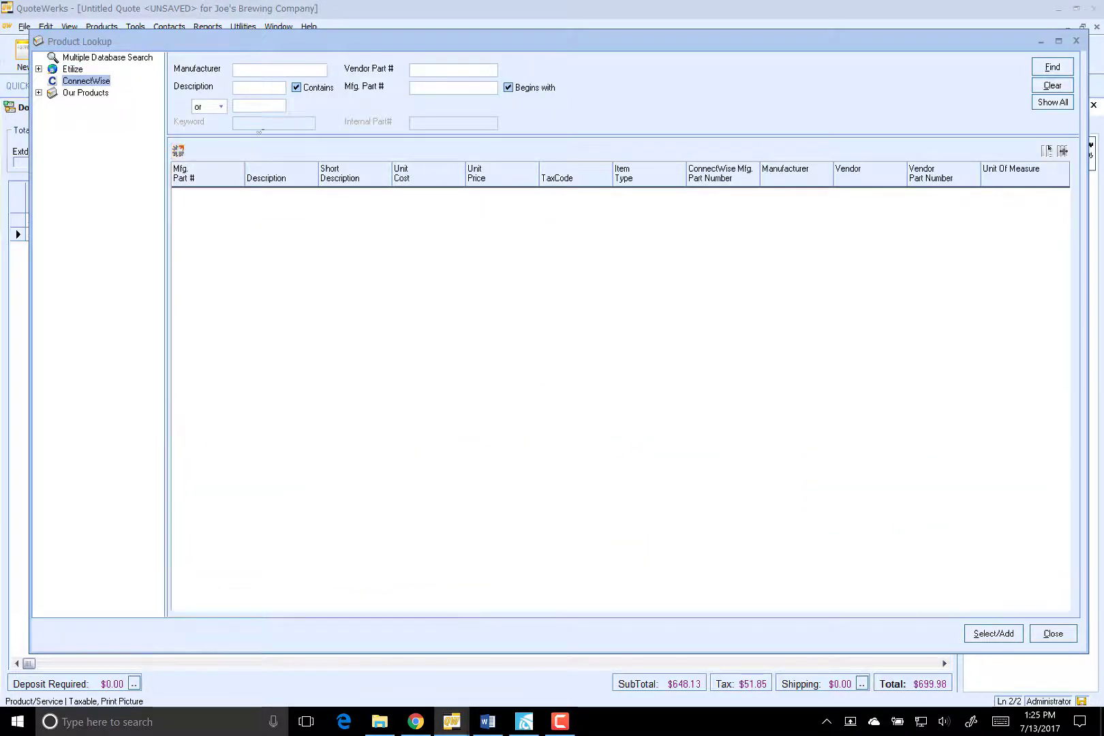
text(labor)
key(Return)
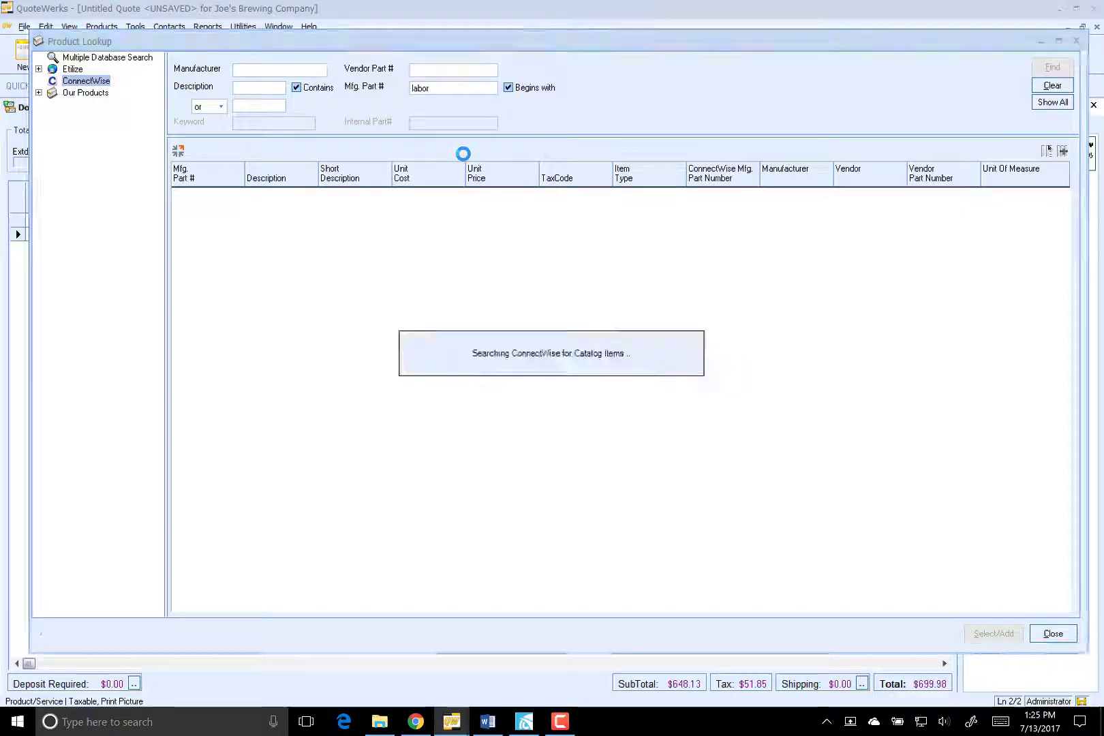
click(264, 248)
click(294, 257)
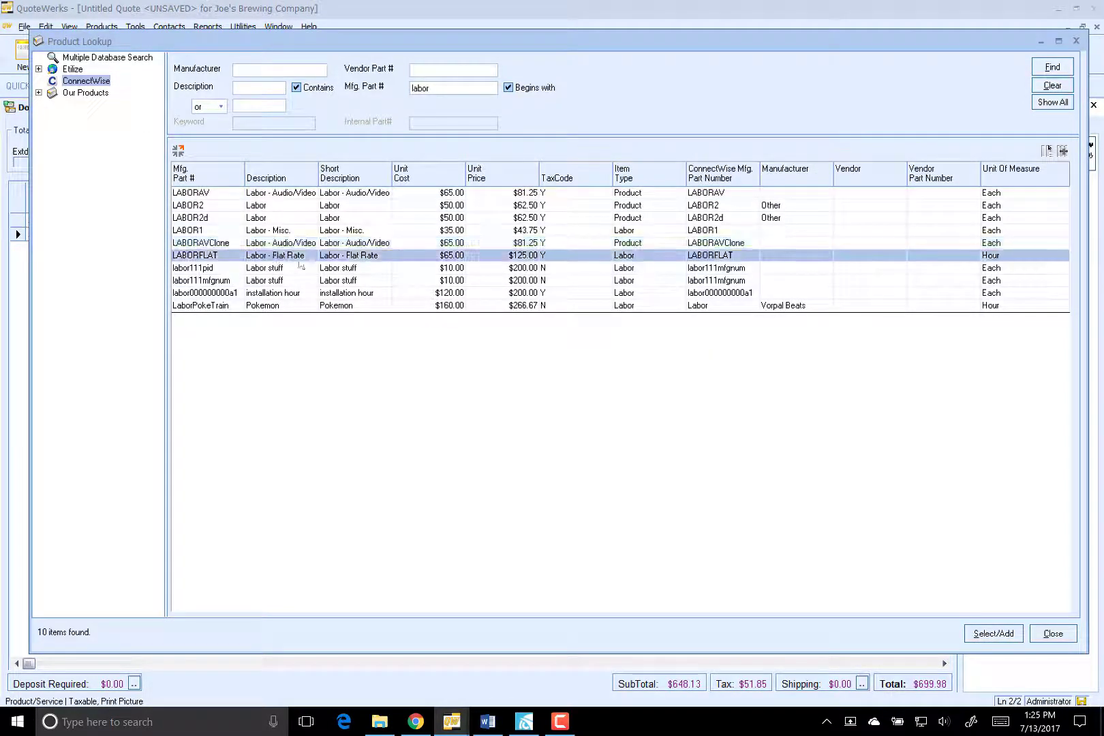
Add LABORFLAT with quantity 3, then close Product Lookup and the active quotes panel
double_click(403, 263)
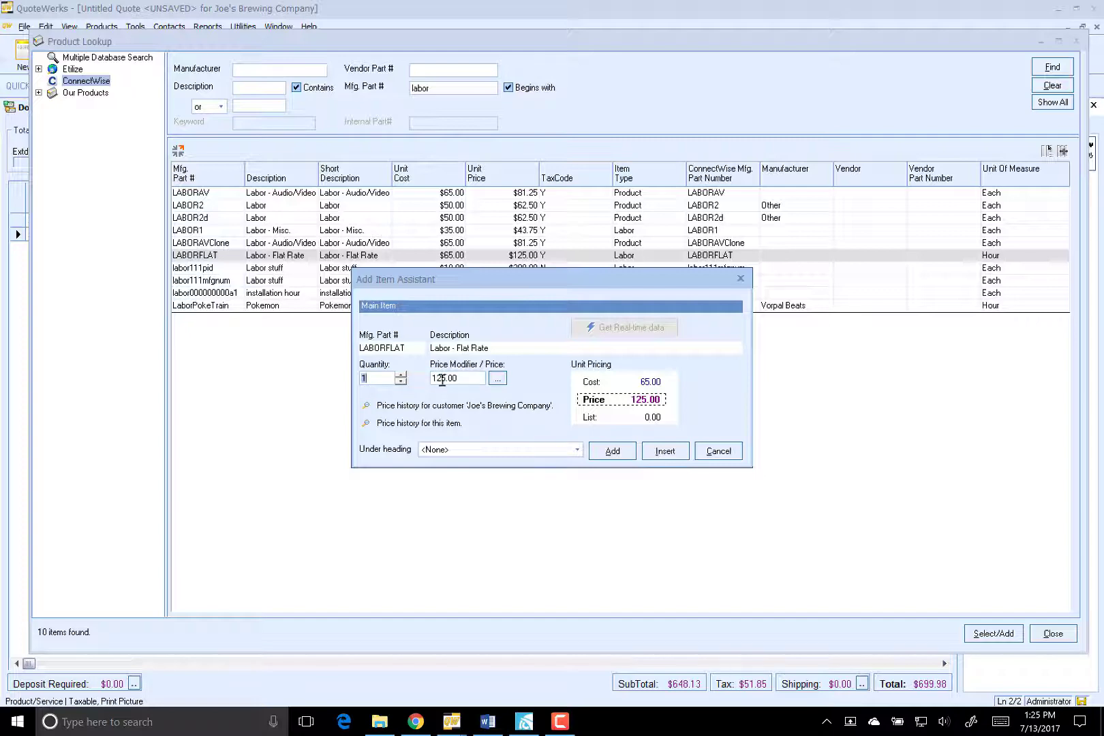
text(3)
click(612, 451)
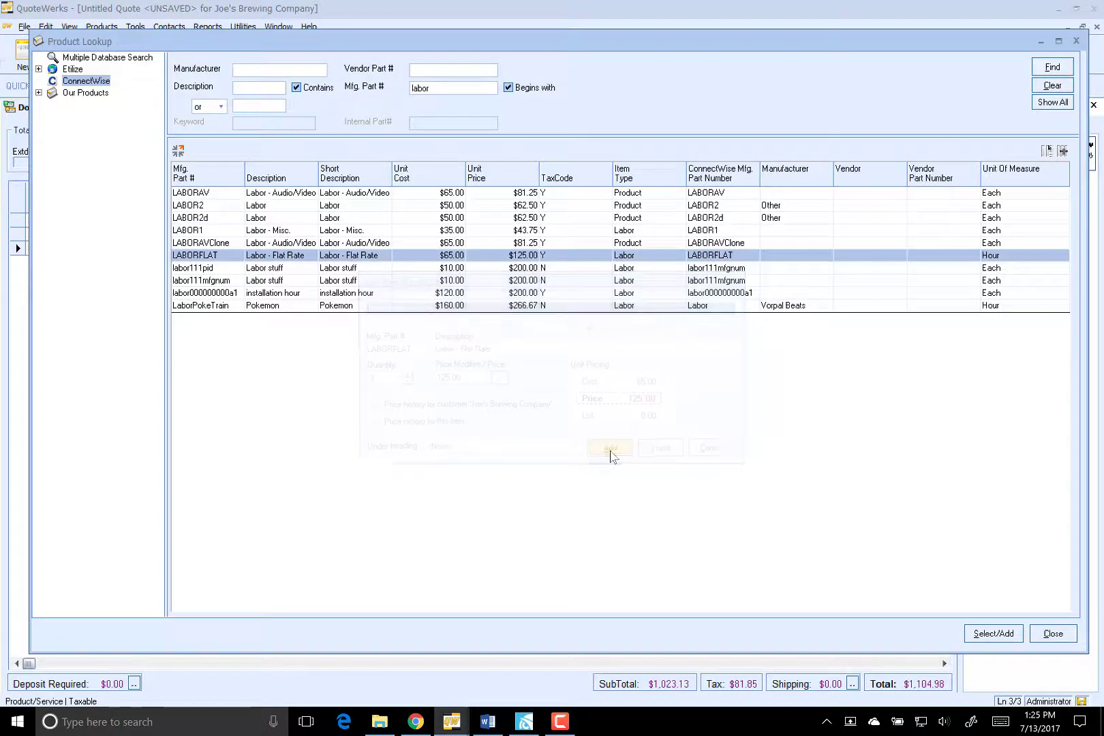
click(1053, 634)
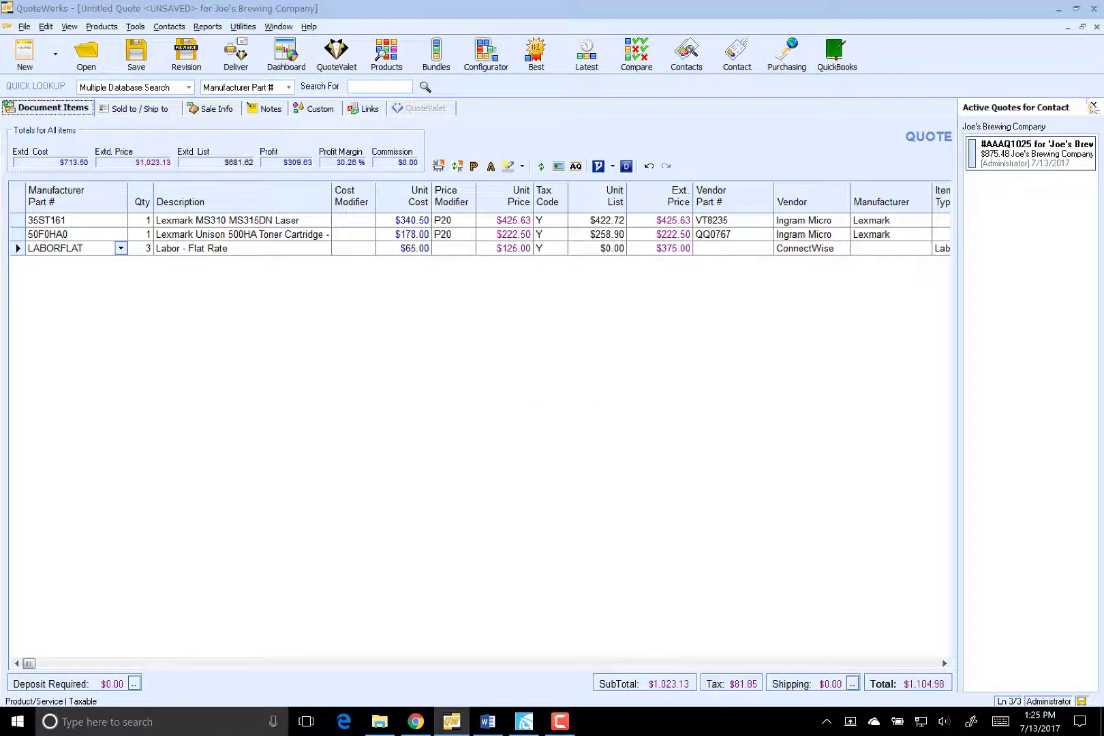
click(1094, 106)
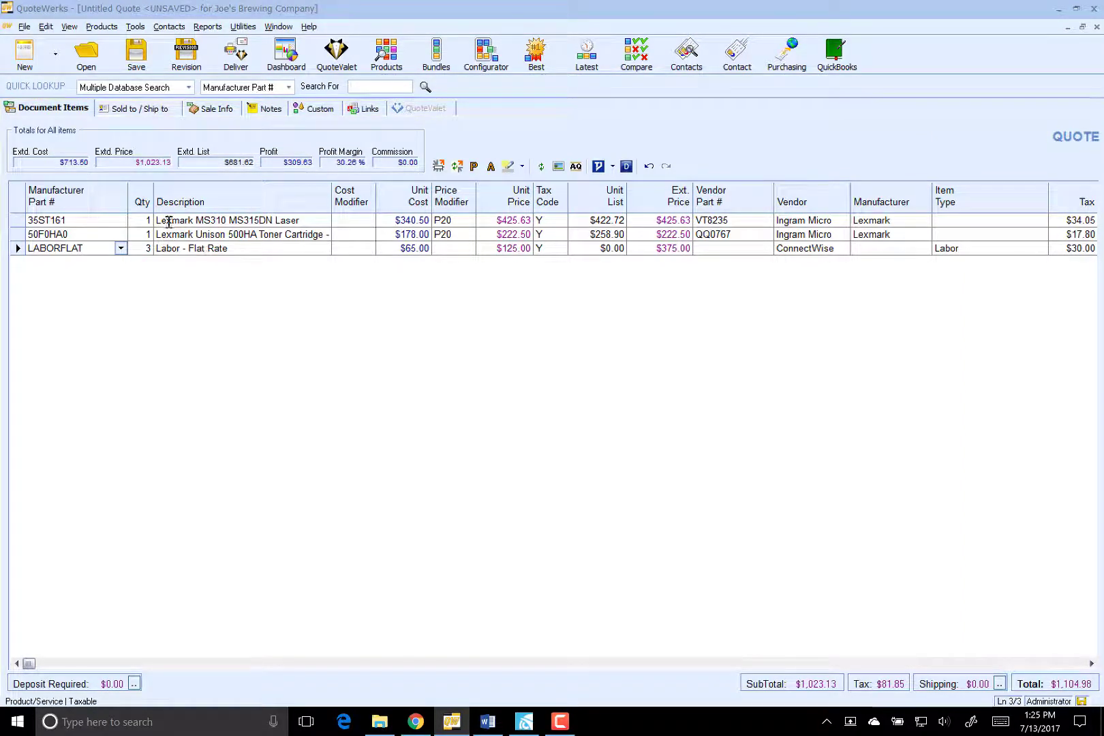
Name the quote 'Joe's Brewing Company - New Printer' with Create Service Ticket(s) ticked
click(133, 58)
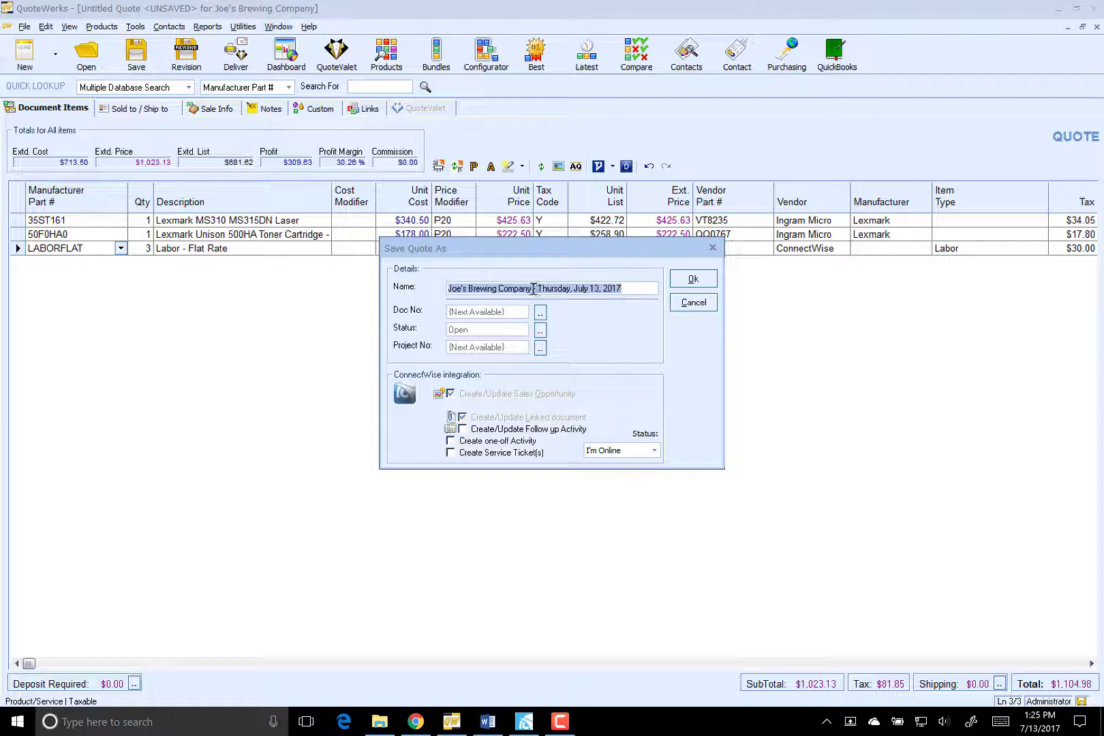
drag(538, 287, 636, 311)
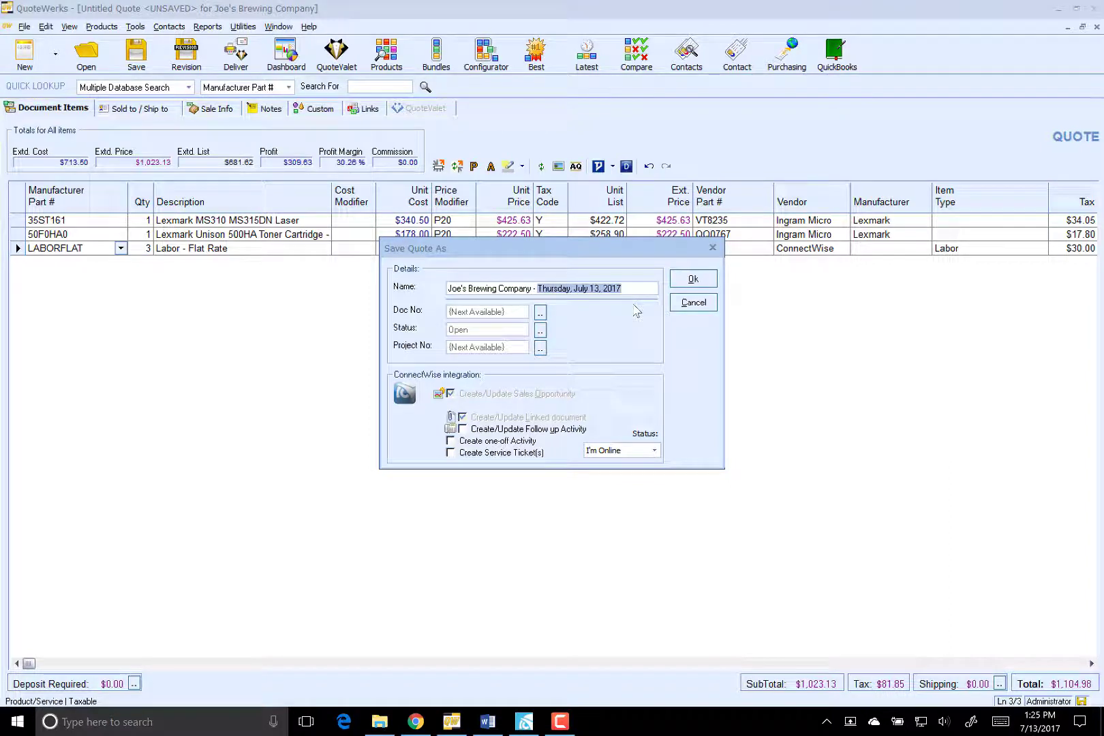
text(Ne)
text(w Prtiner)
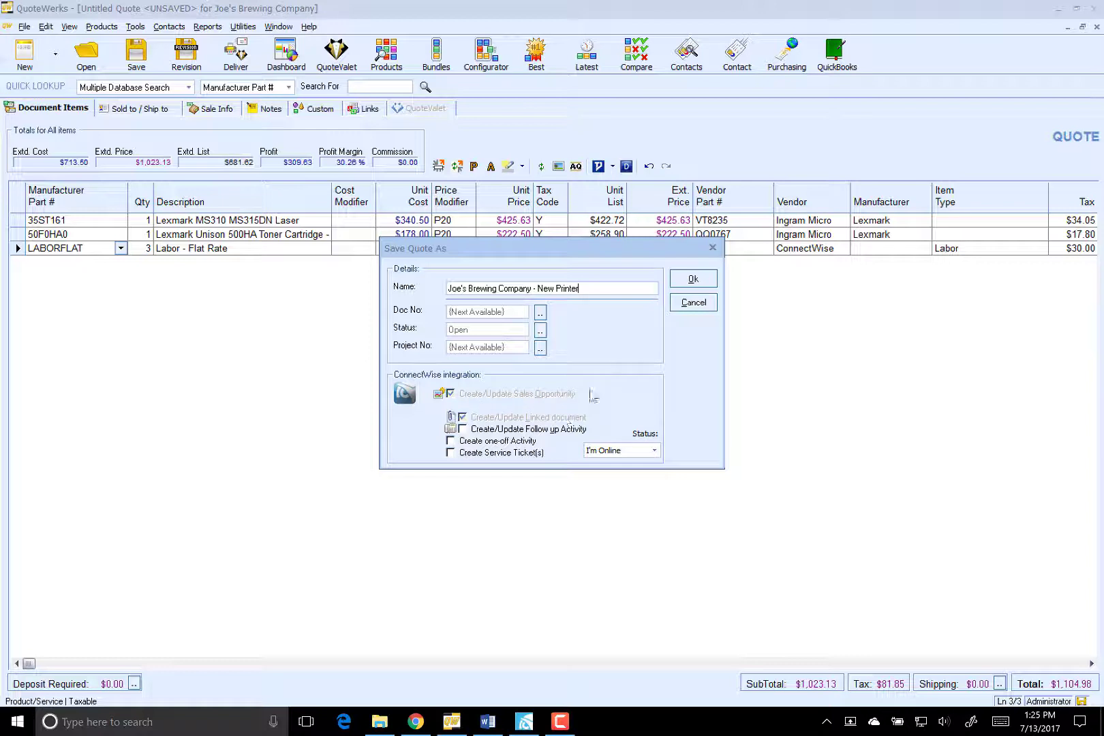
click(451, 453)
Confirm the save and create an IT Infrastructure ConnectWise opportunity including individual product items
click(692, 280)
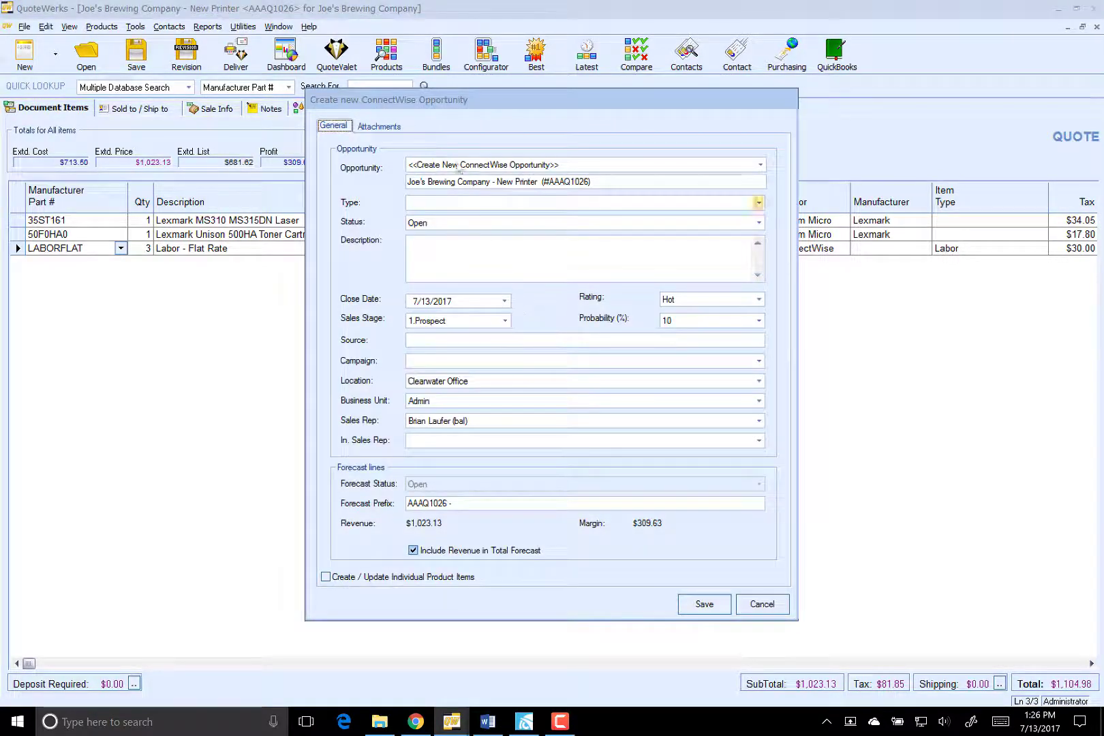
click(419, 204)
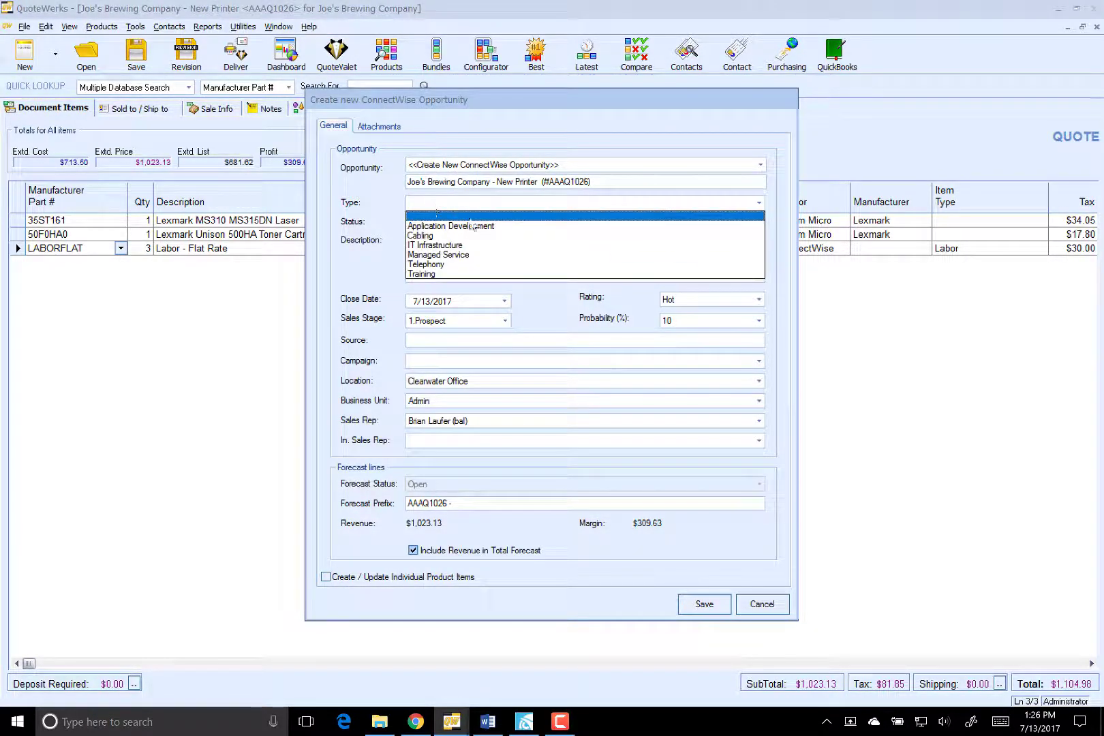
click(447, 245)
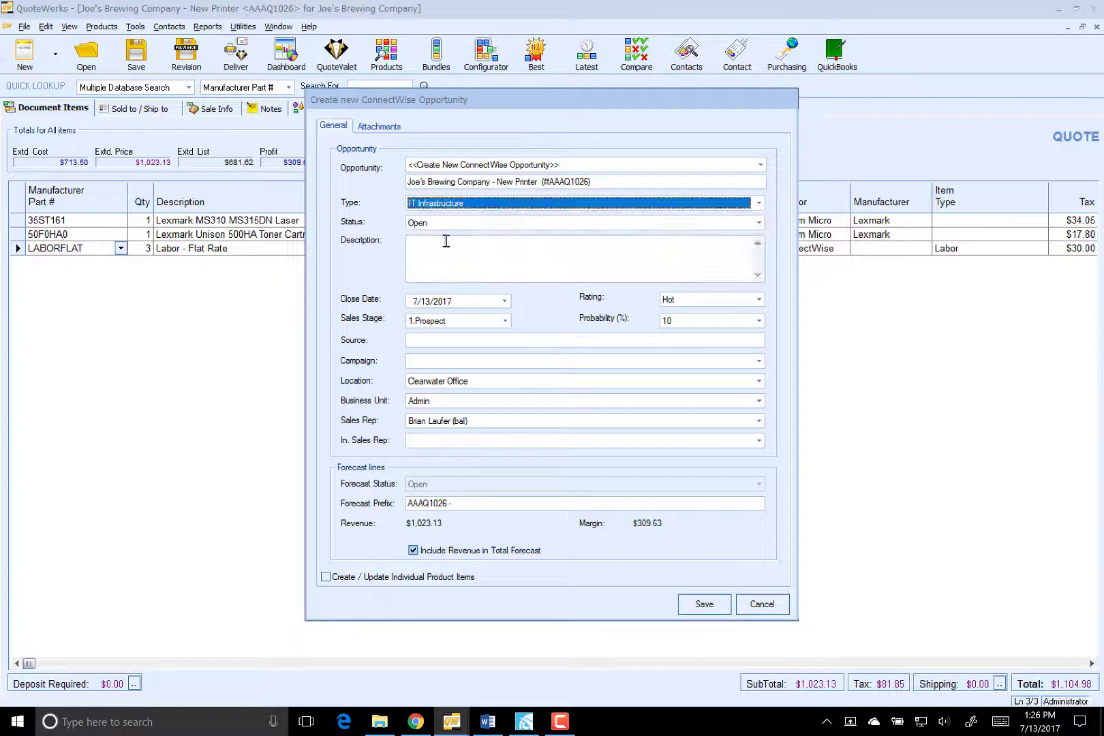
click(372, 578)
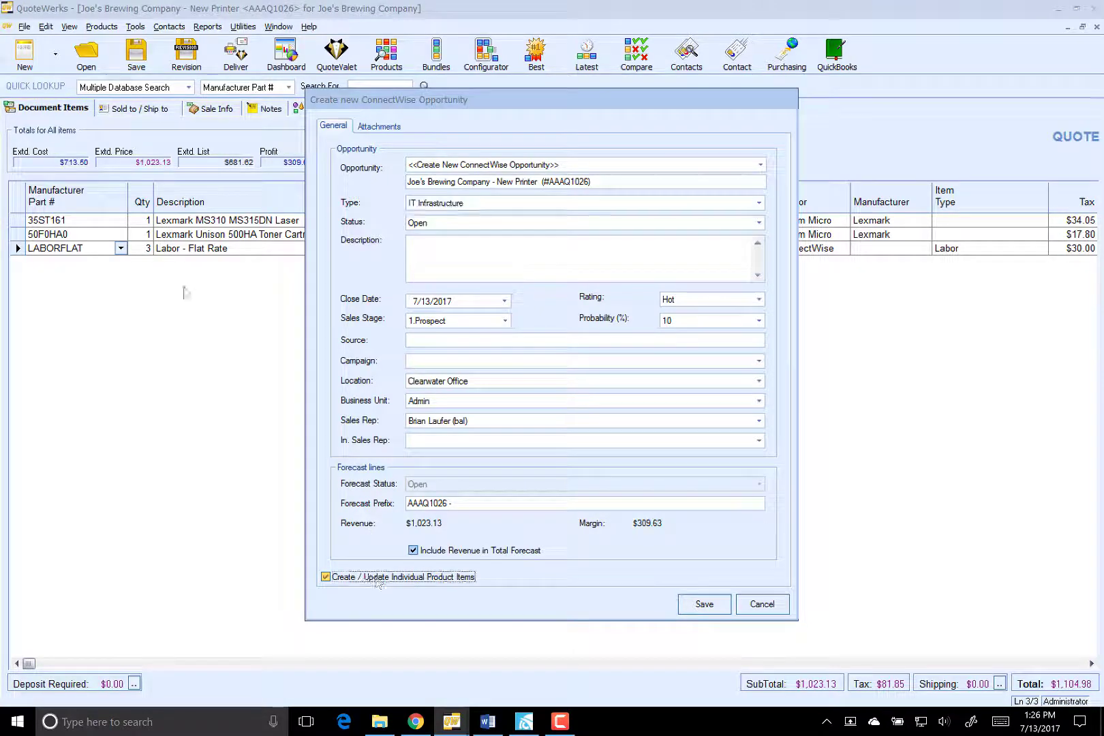
click(702, 607)
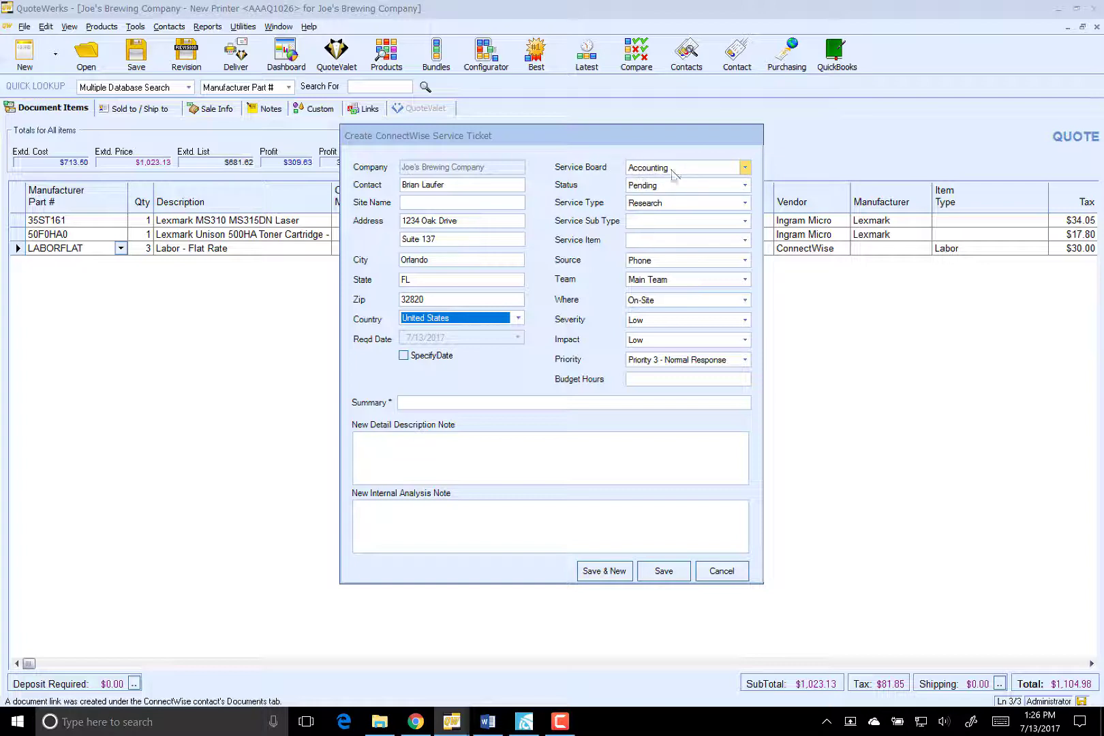
Save a Research service ticket summarised 'Printer Price' with internal note 'Negotiate better rate'
click(653, 208)
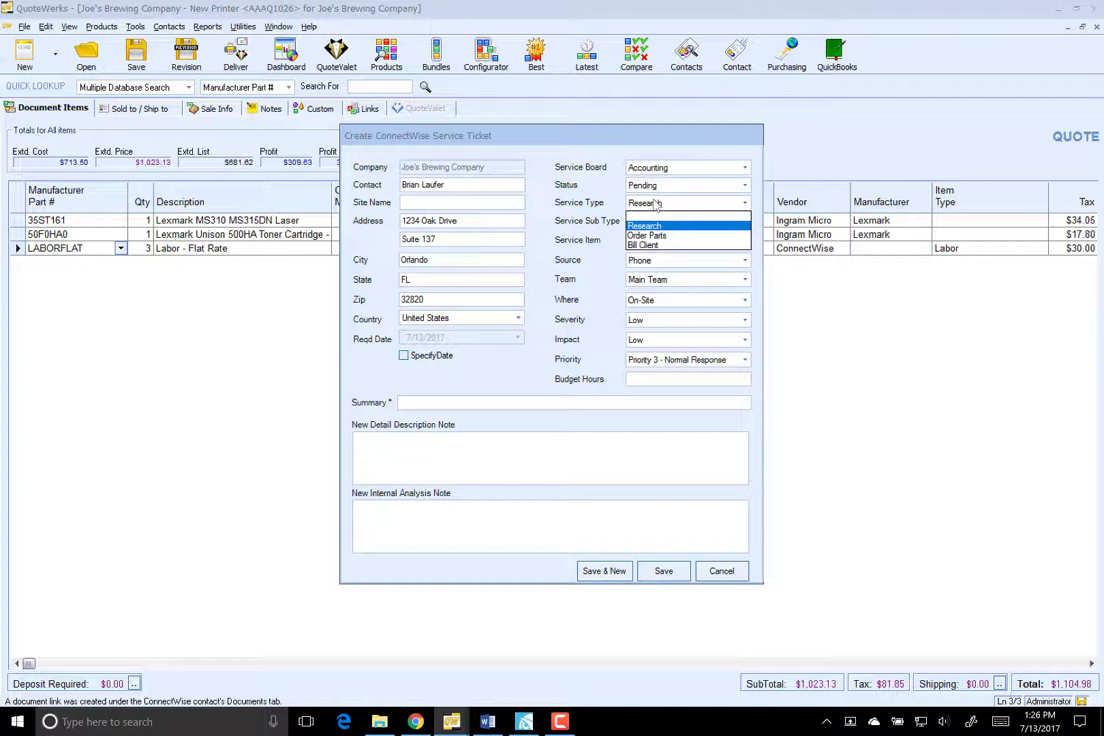
click(656, 204)
click(452, 406)
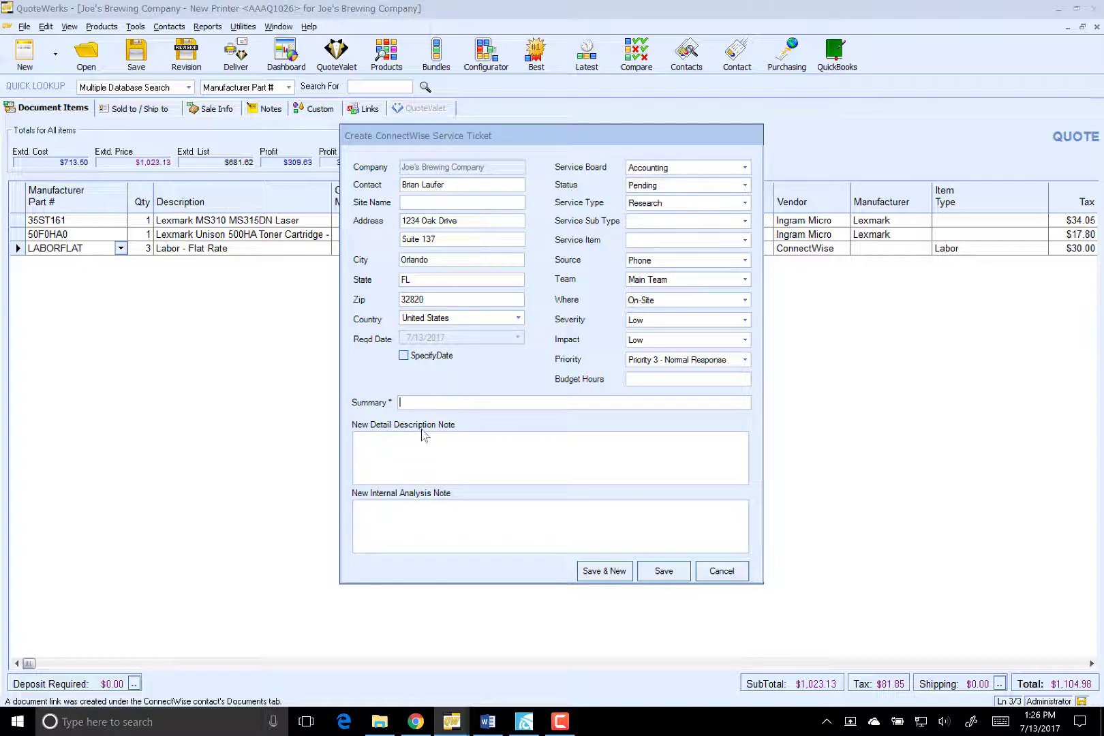
text(Pritner)
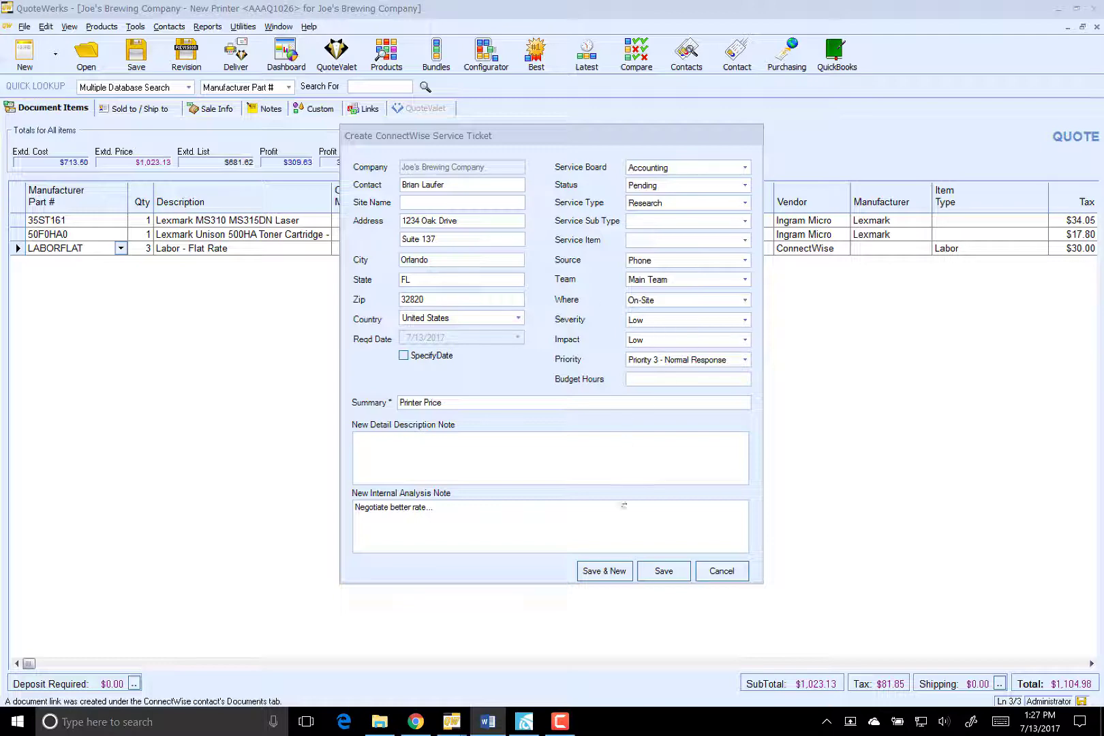
click(660, 574)
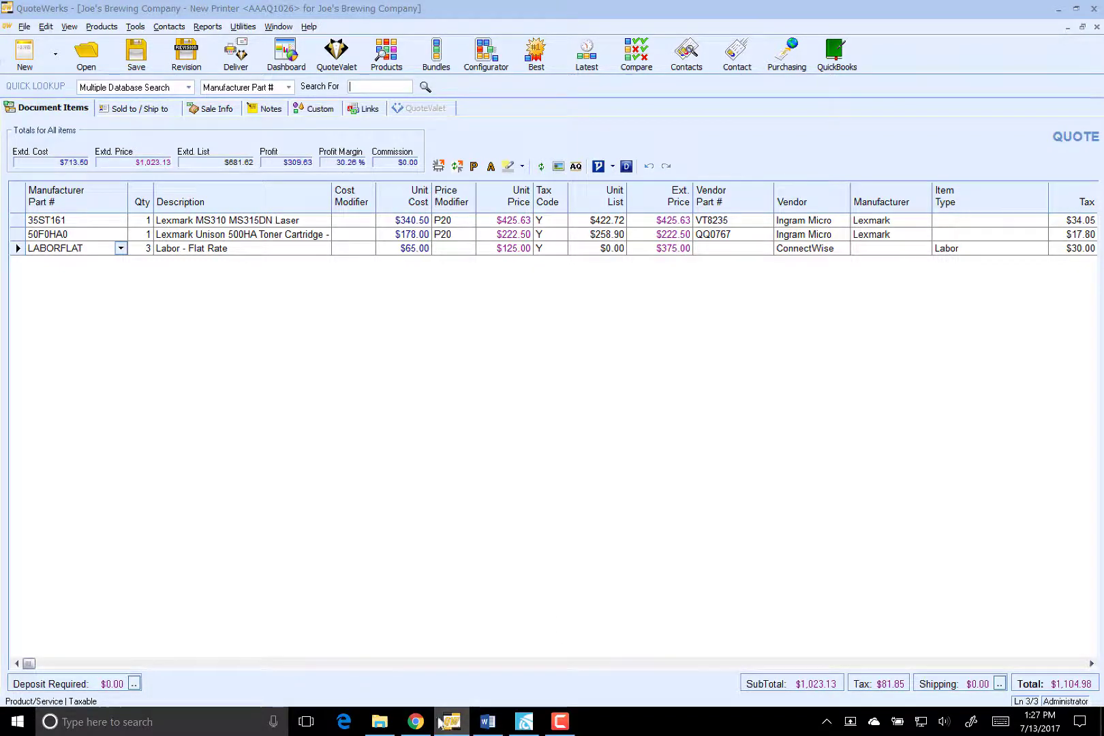
click(414, 725)
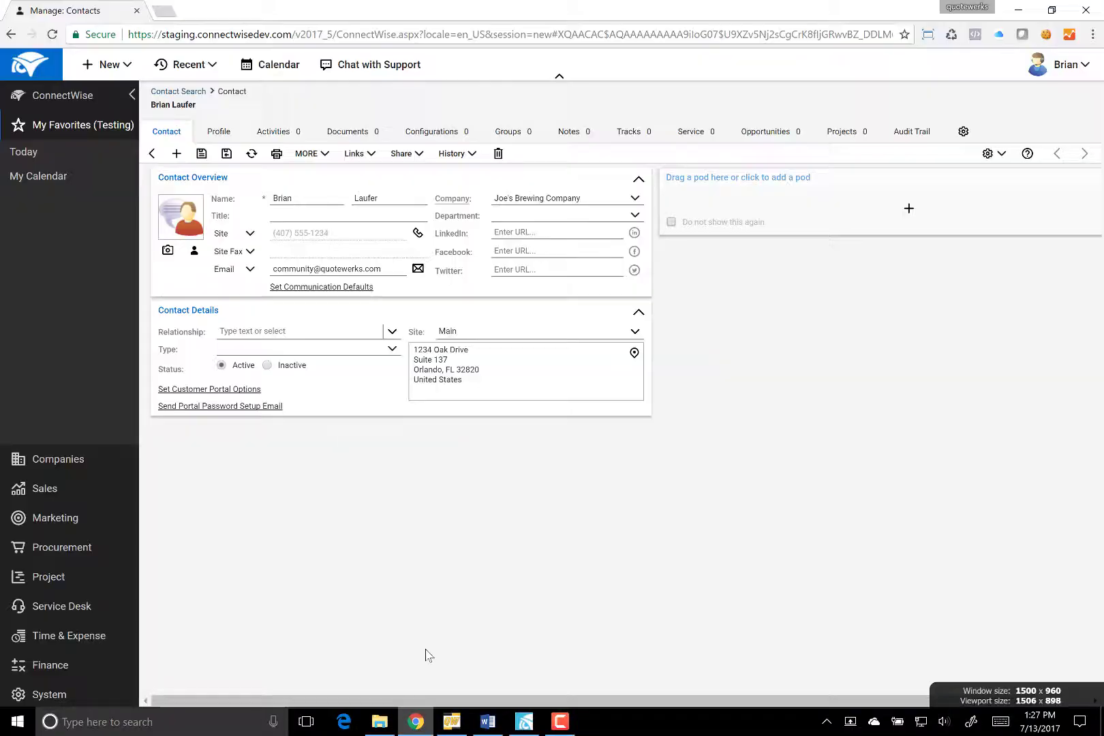
click(691, 134)
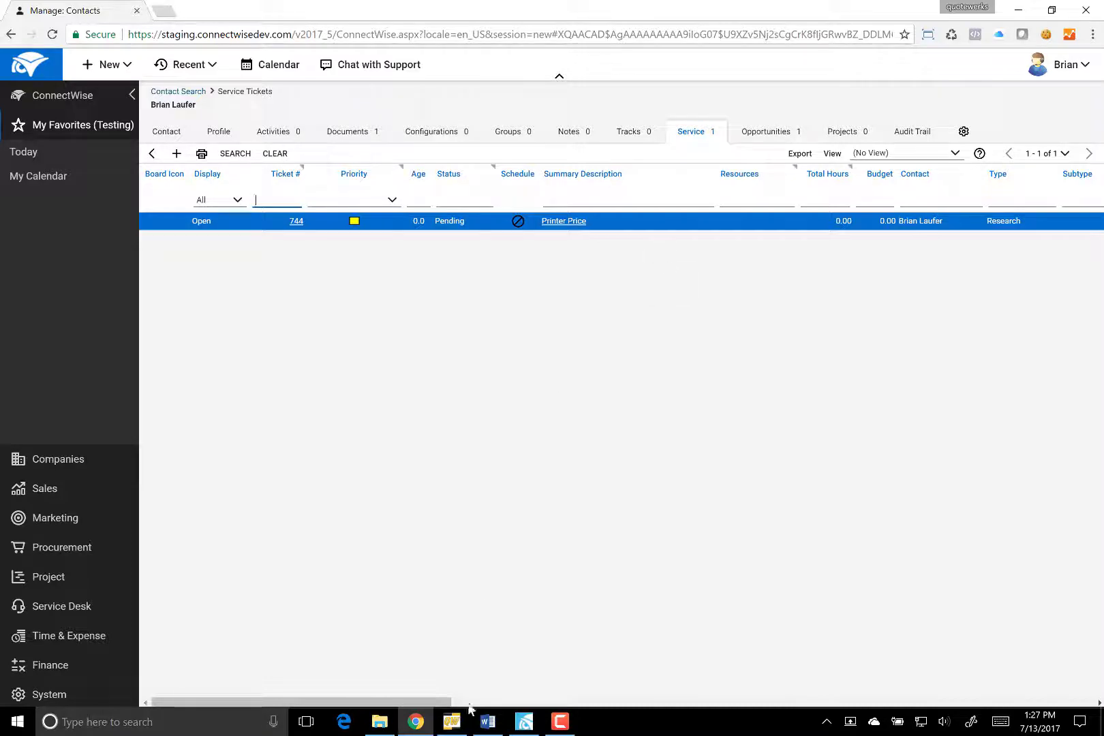
click(452, 720)
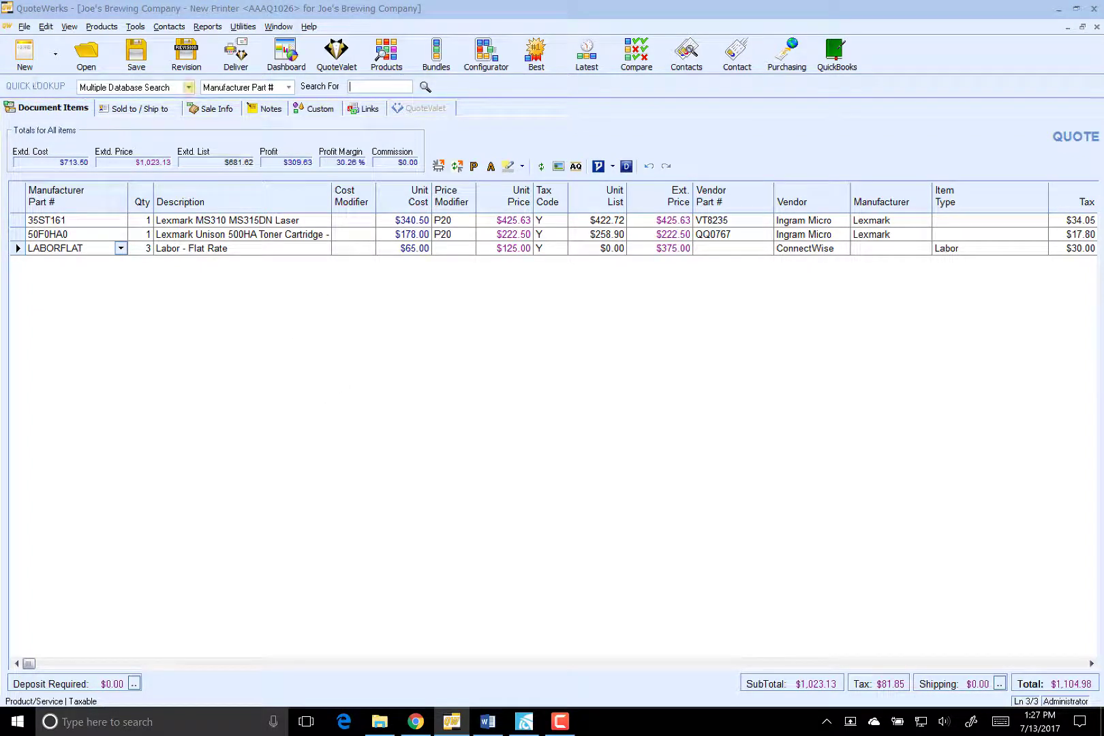
Convert the quote into an order
click(23, 26)
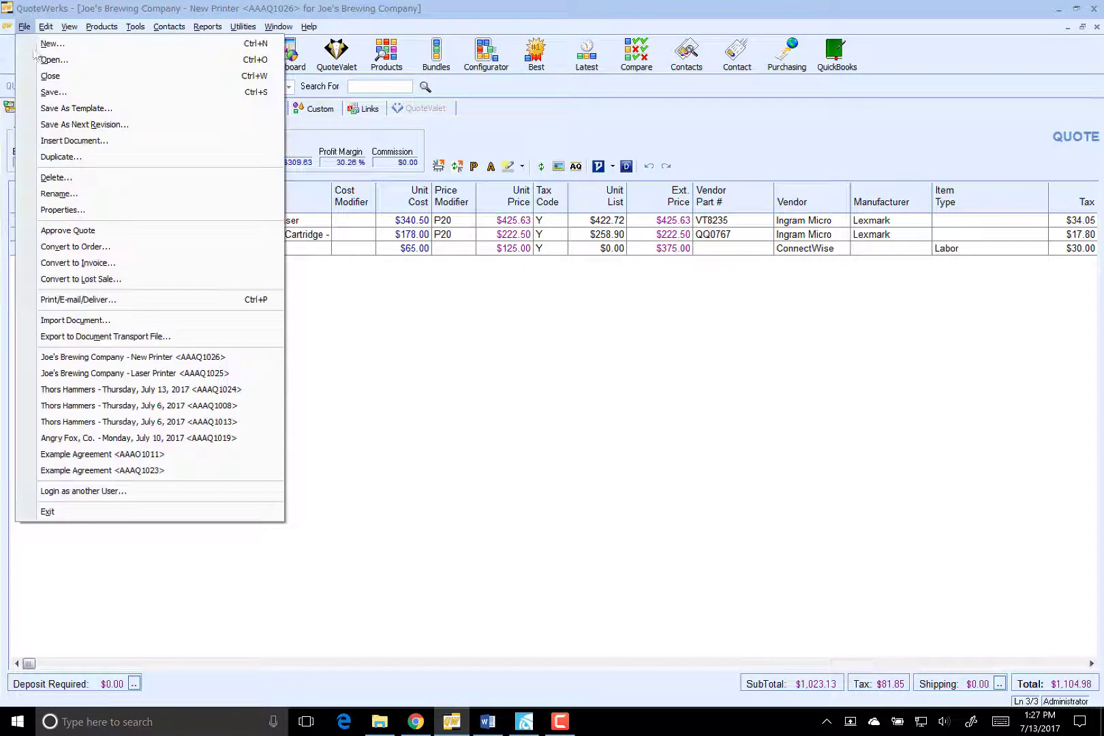
click(117, 248)
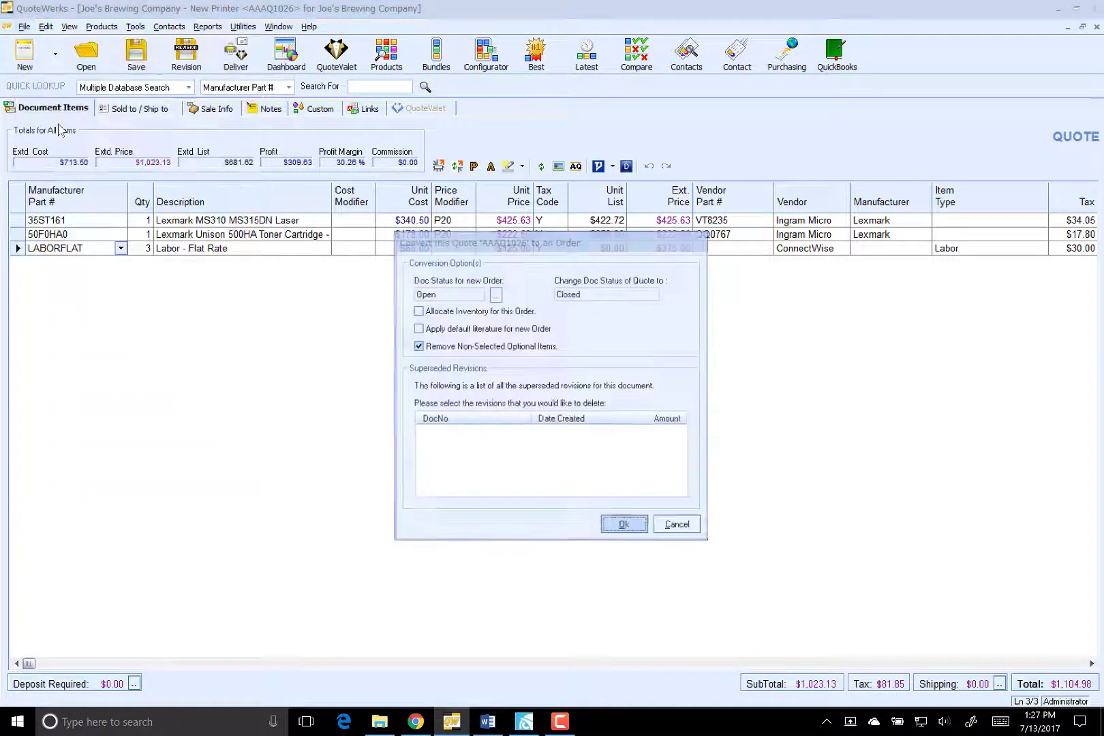
click(625, 526)
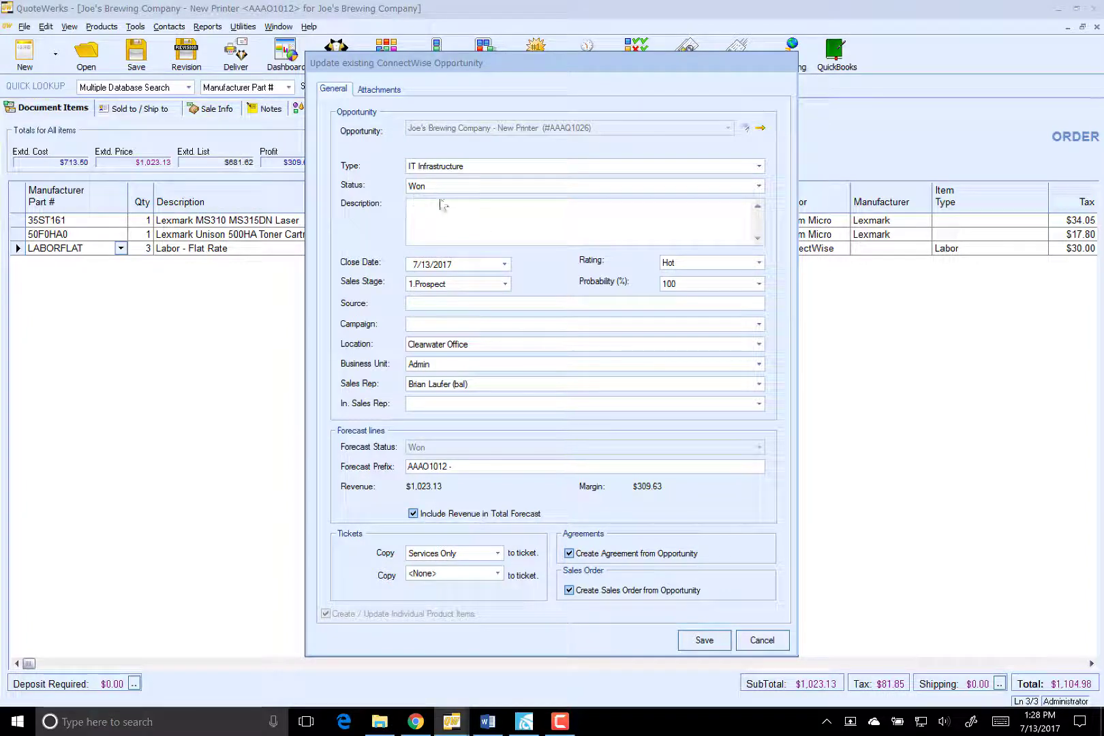
Save the opportunity as Won with no agreement or sales order, products and services on separate tickets
click(477, 557)
click(242, 285)
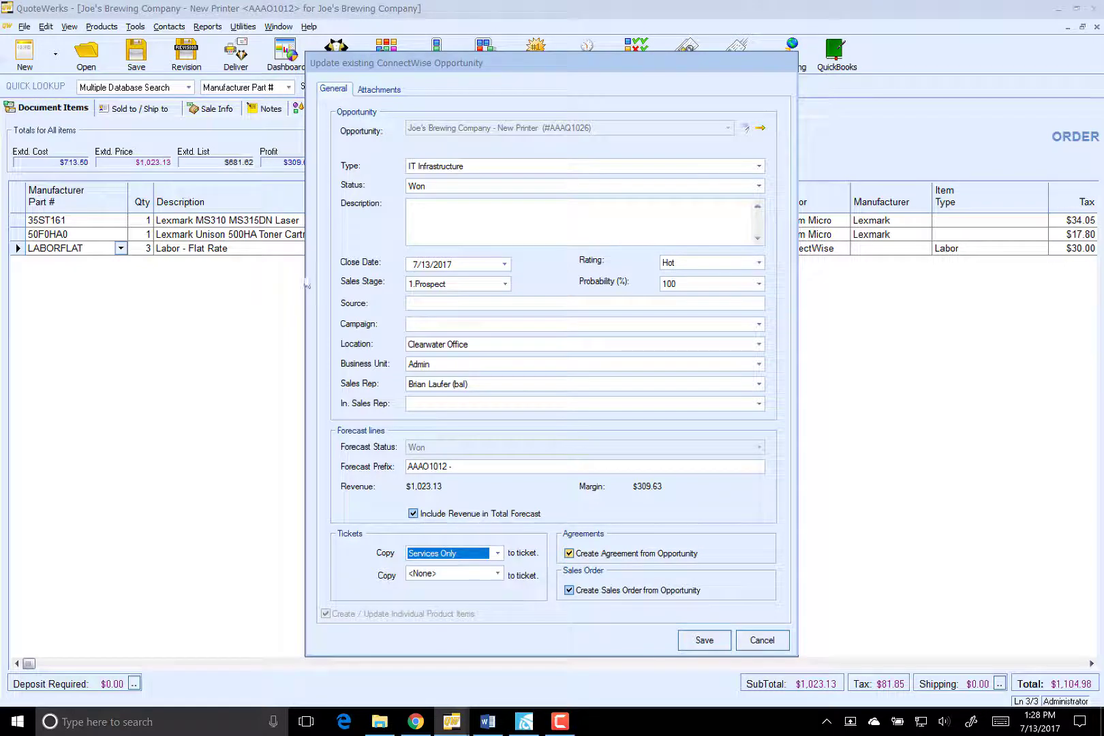
click(608, 554)
click(598, 591)
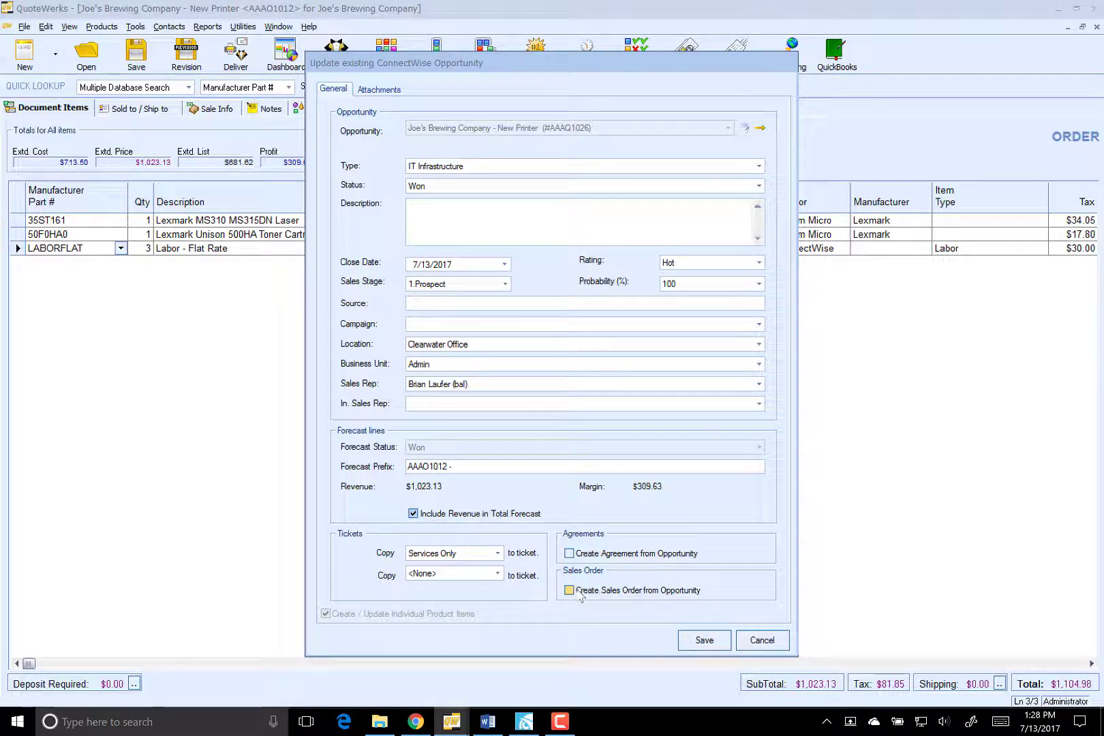
click(462, 555)
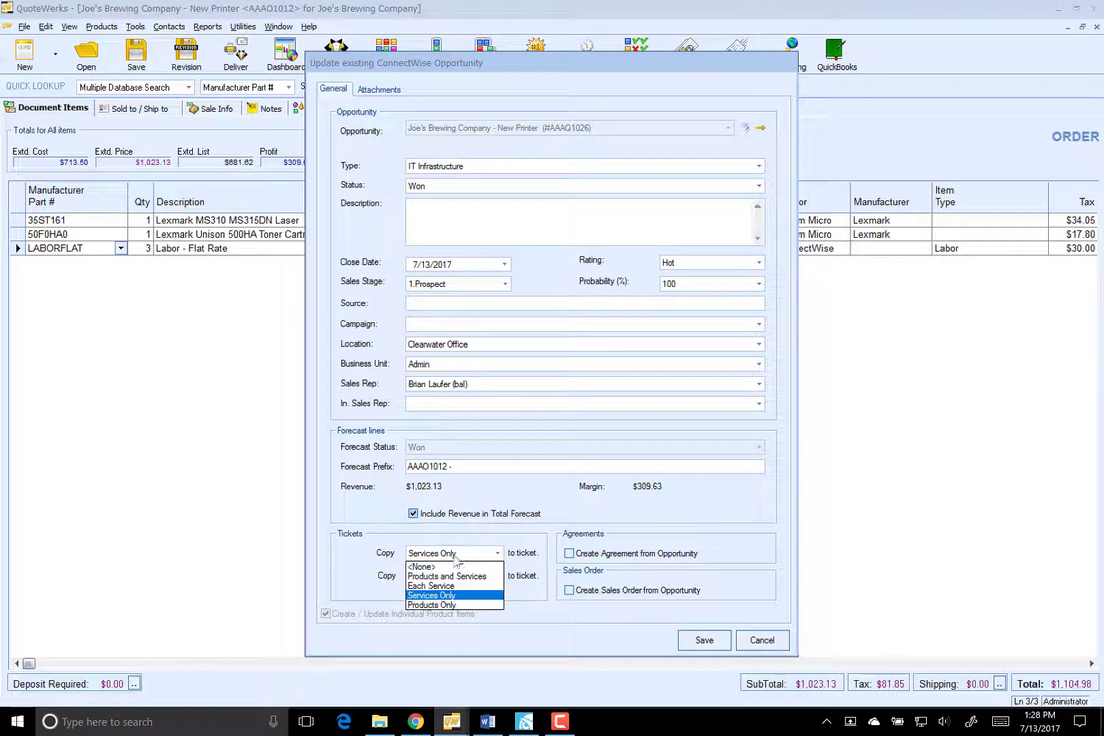
click(456, 606)
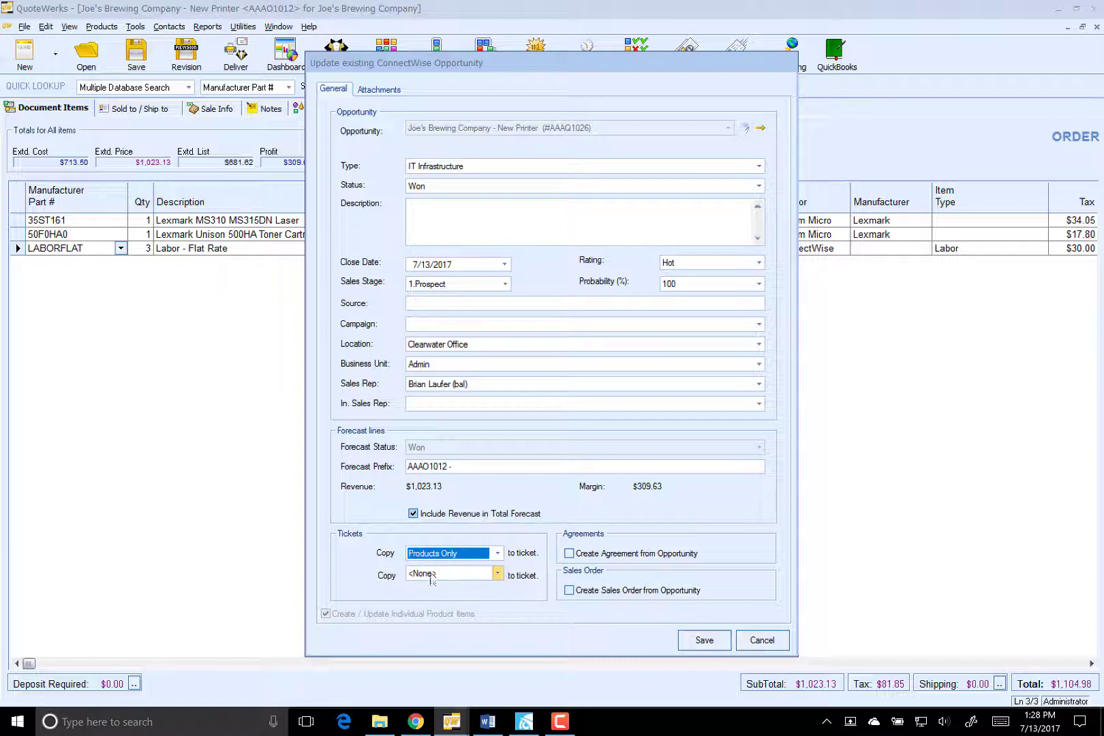
click(450, 576)
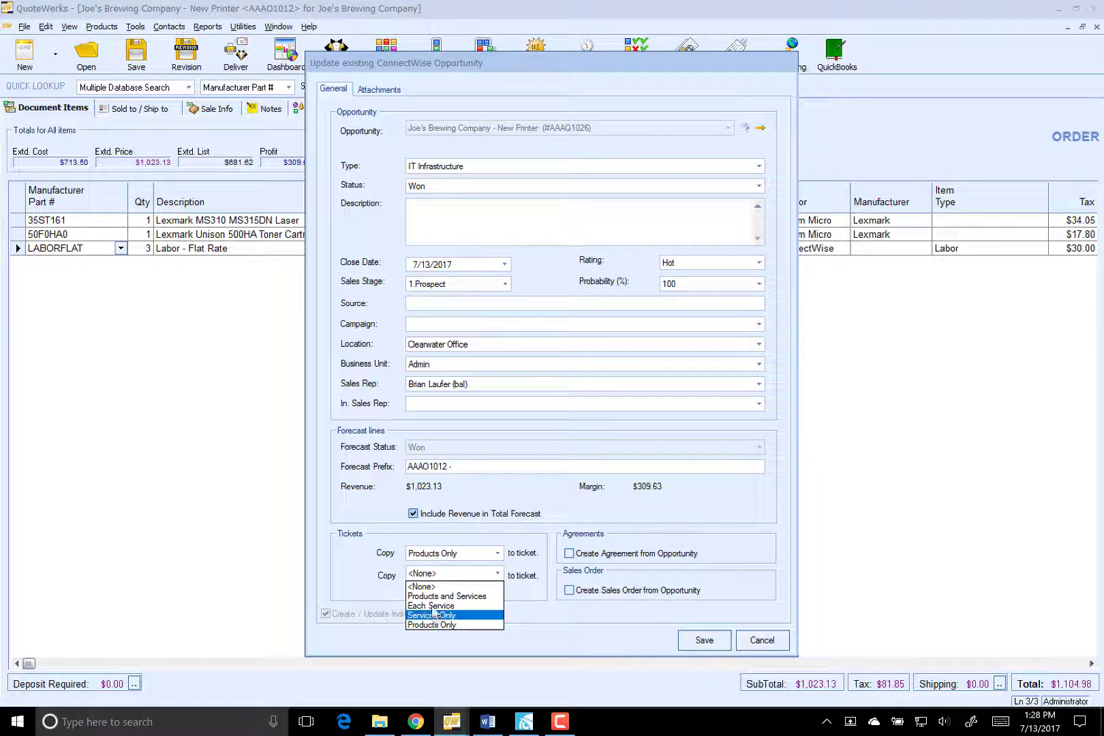
click(437, 615)
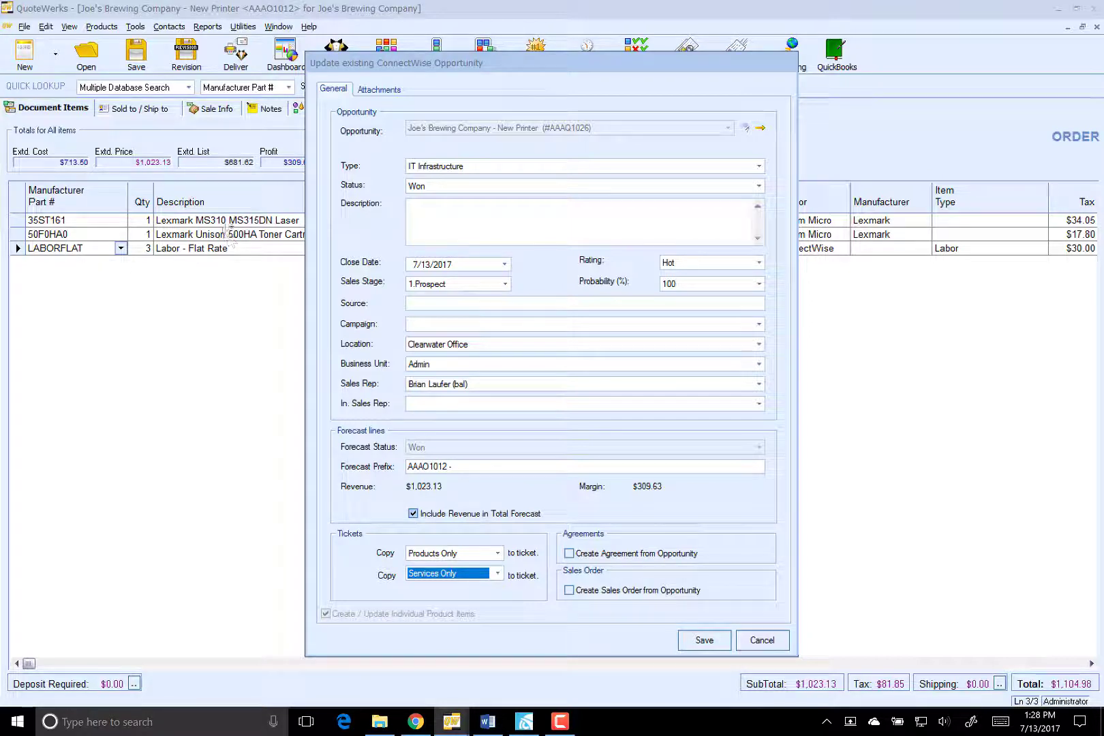
click(706, 641)
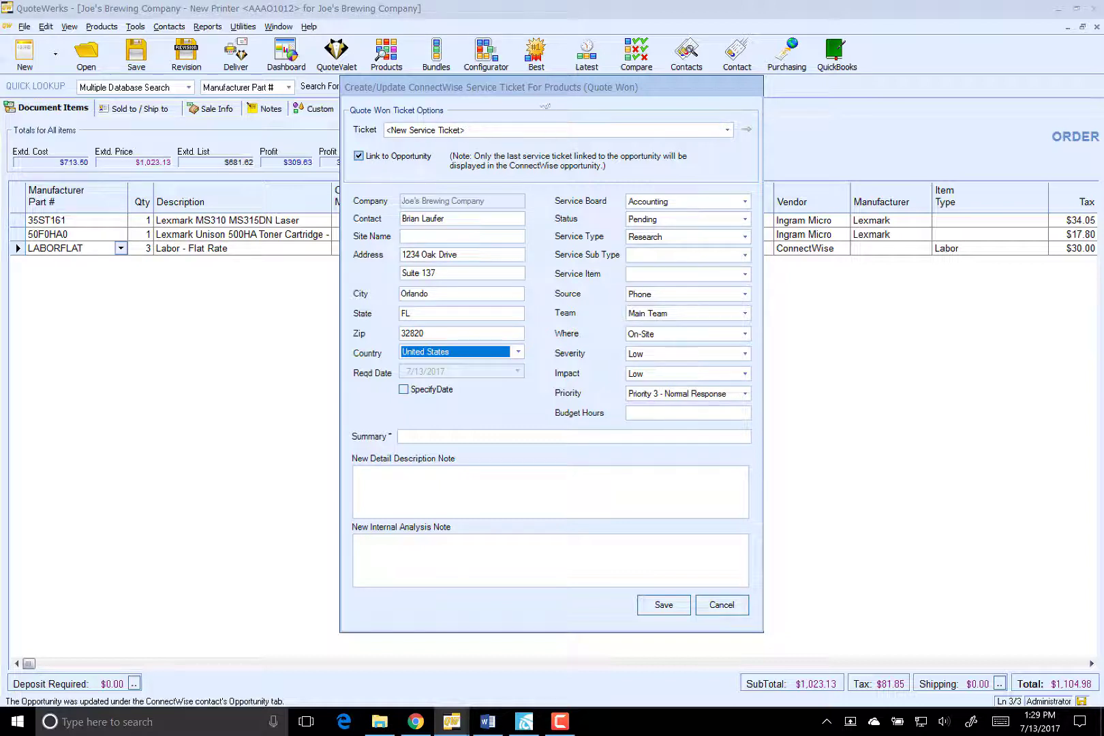
Save the products ticket as Completed, Bill Client, with summary 'Bill For Printer'
click(634, 218)
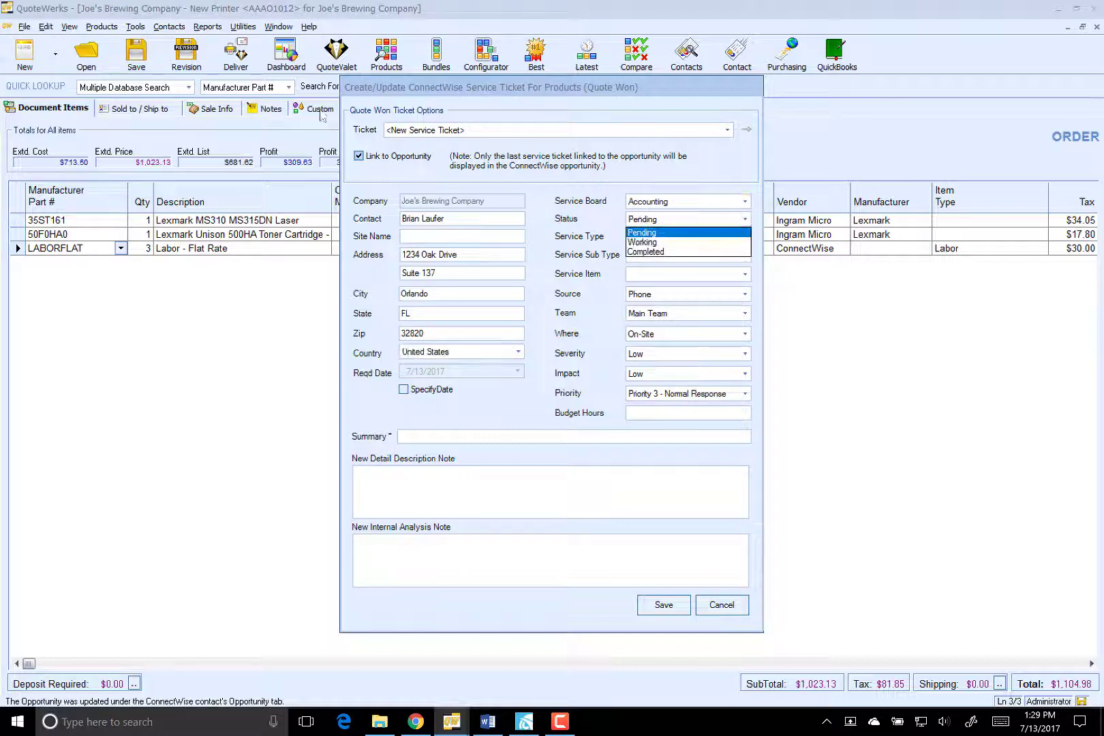
click(658, 254)
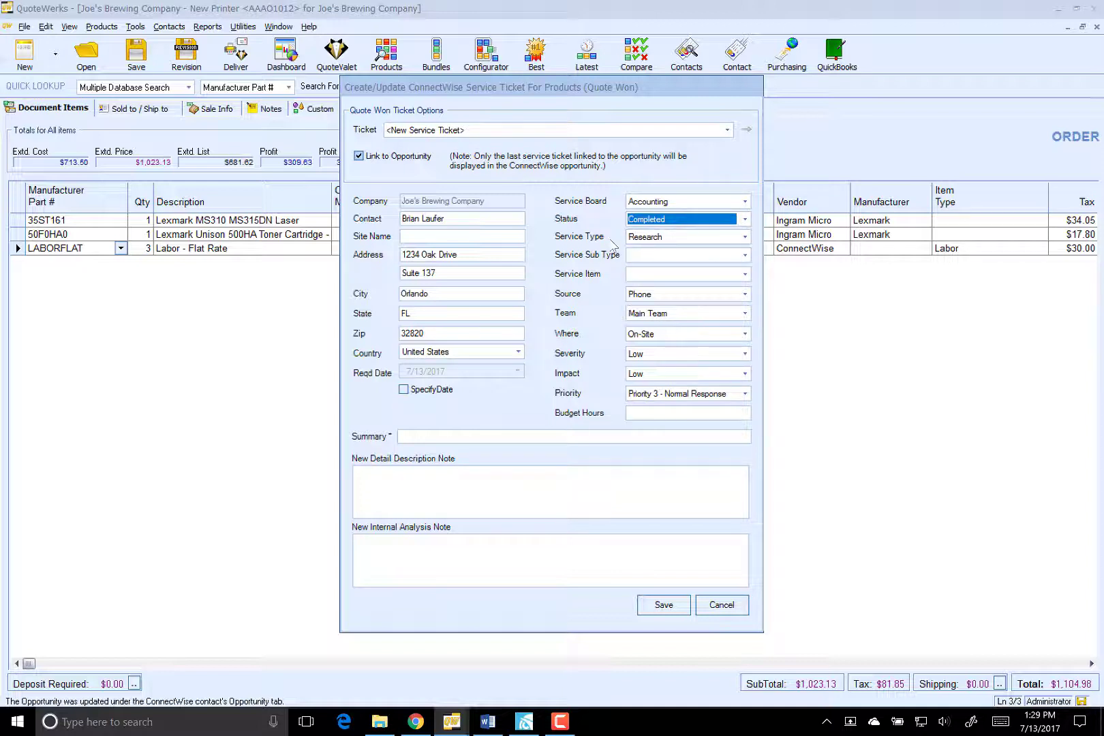
click(649, 239)
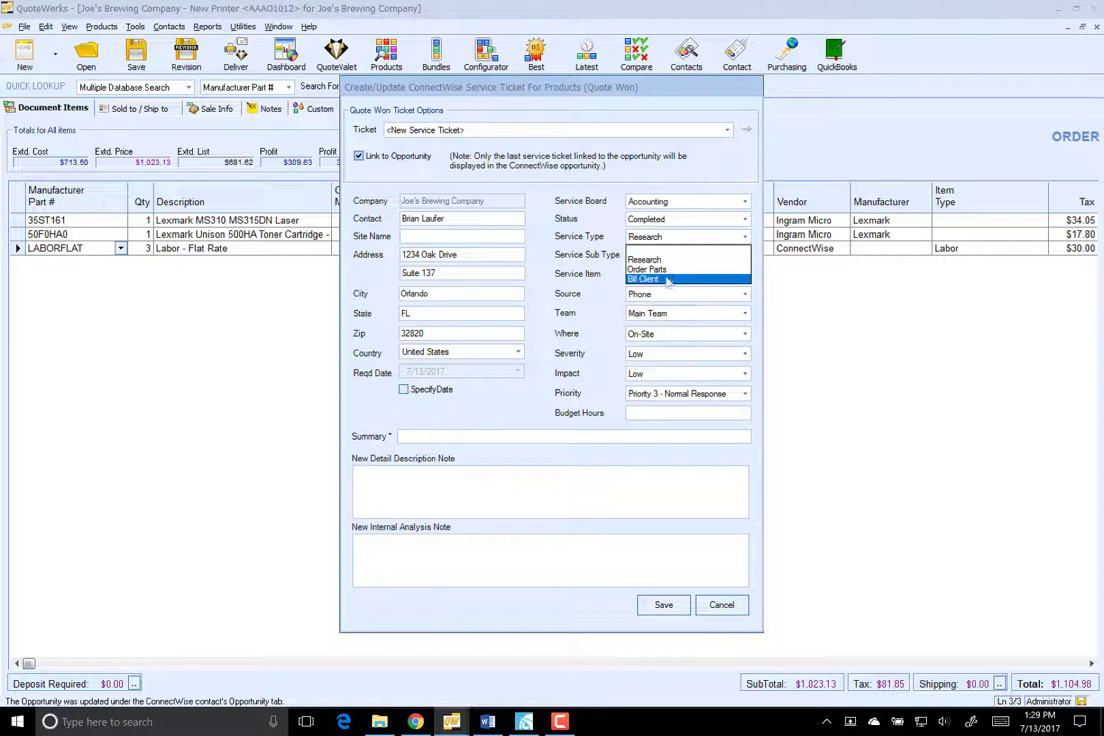
click(670, 279)
click(461, 435)
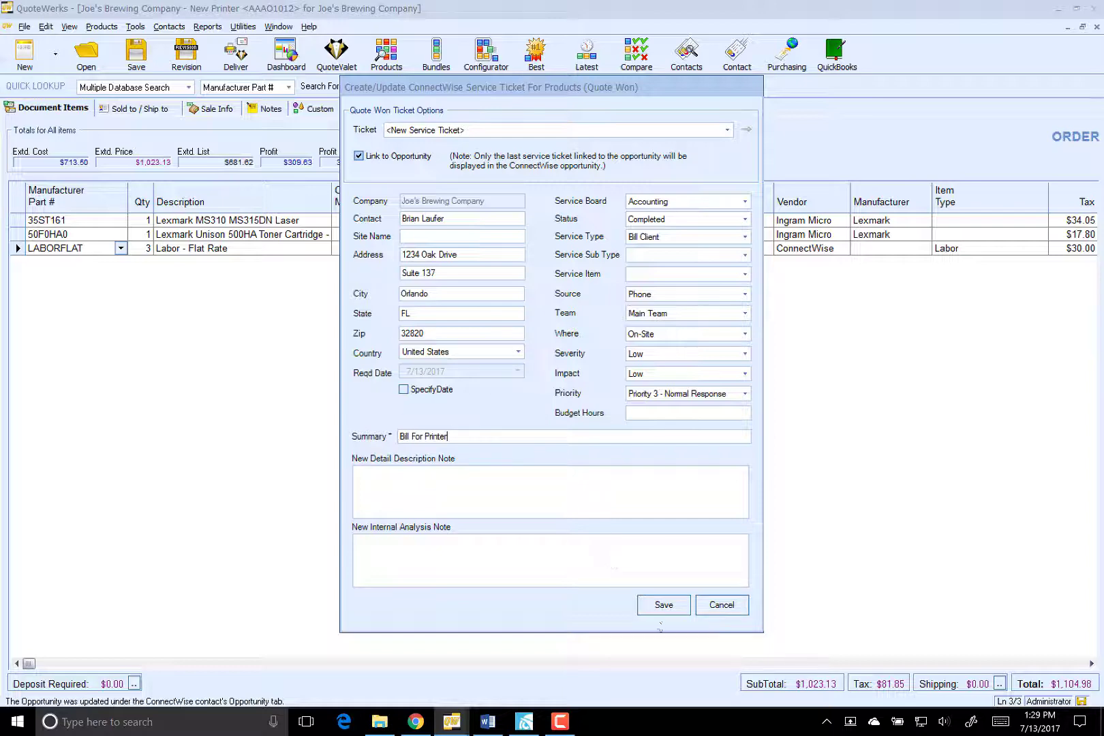
click(664, 605)
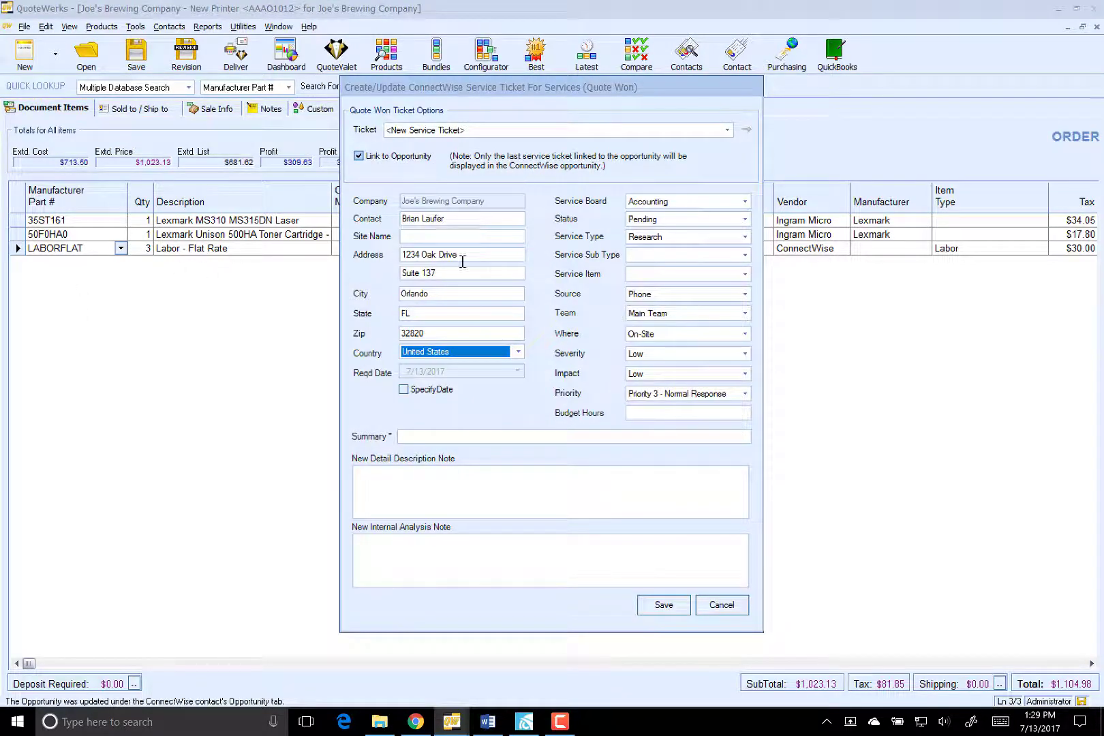
Save a new Professional Services ticket, New (not responded), Break-fix, summarised 'Install Printer'
click(468, 131)
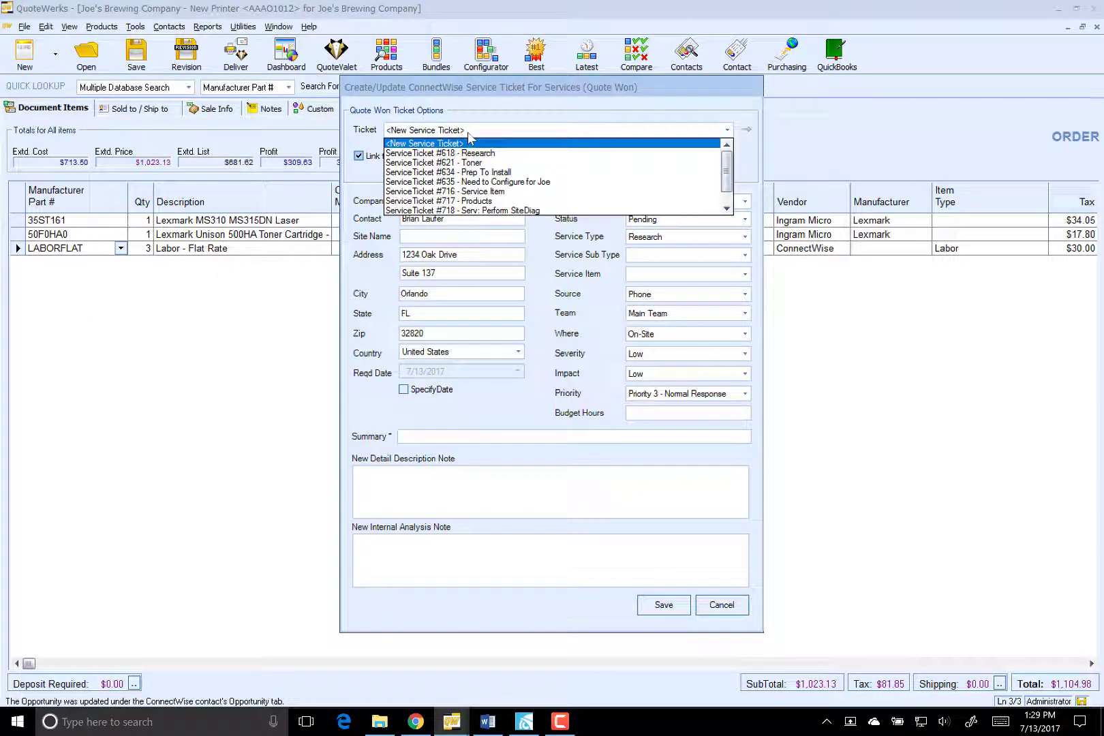
click(469, 140)
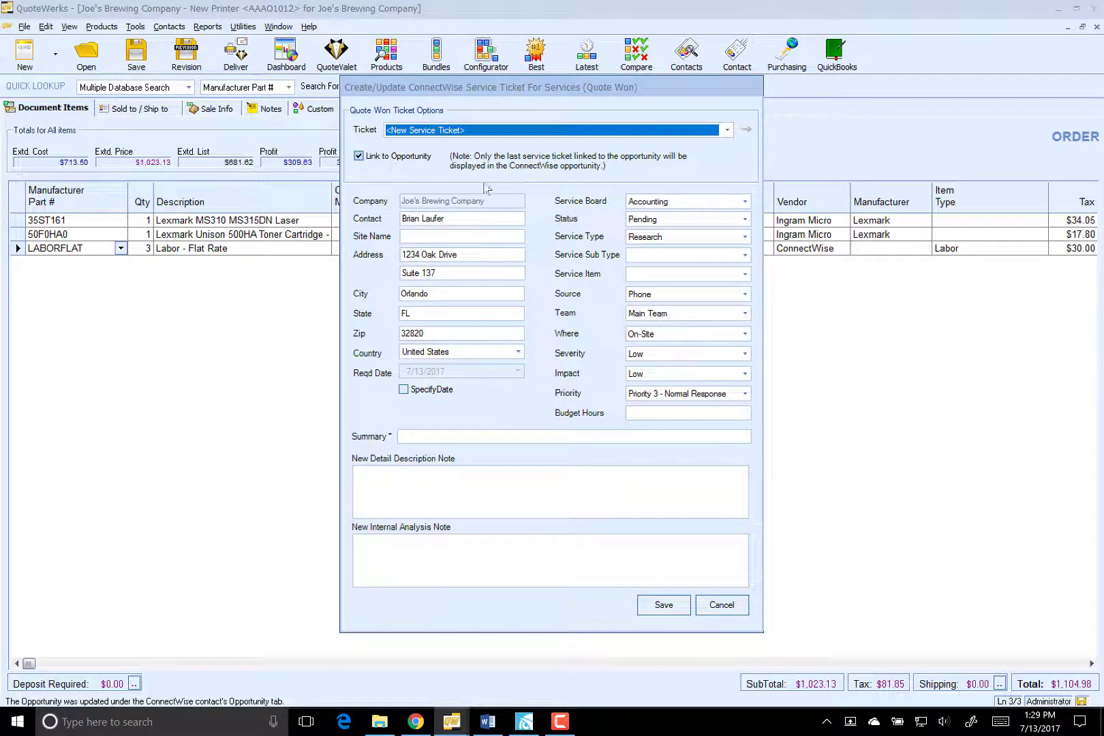
click(660, 204)
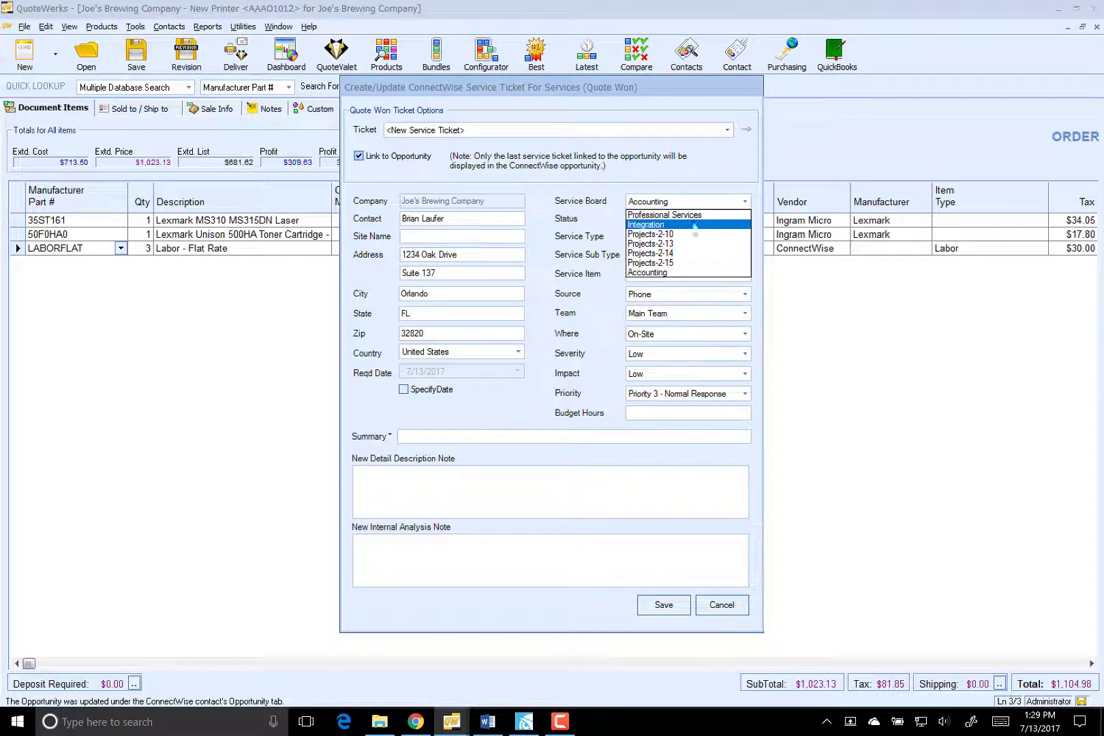
click(677, 215)
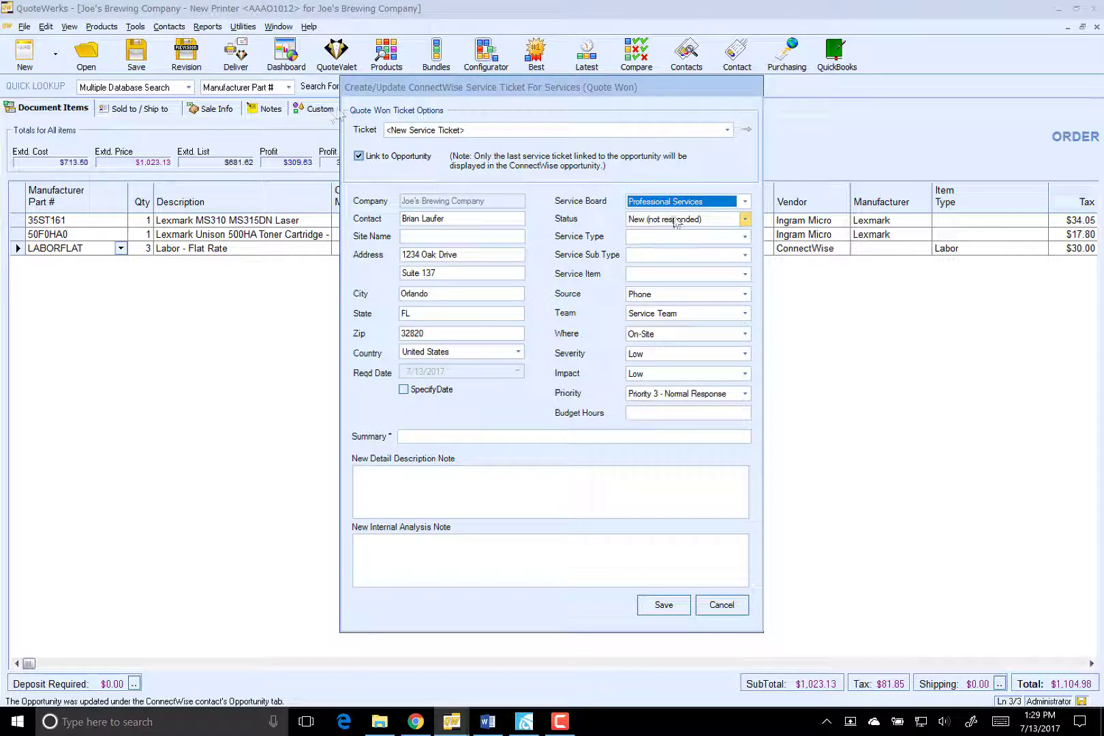
click(671, 220)
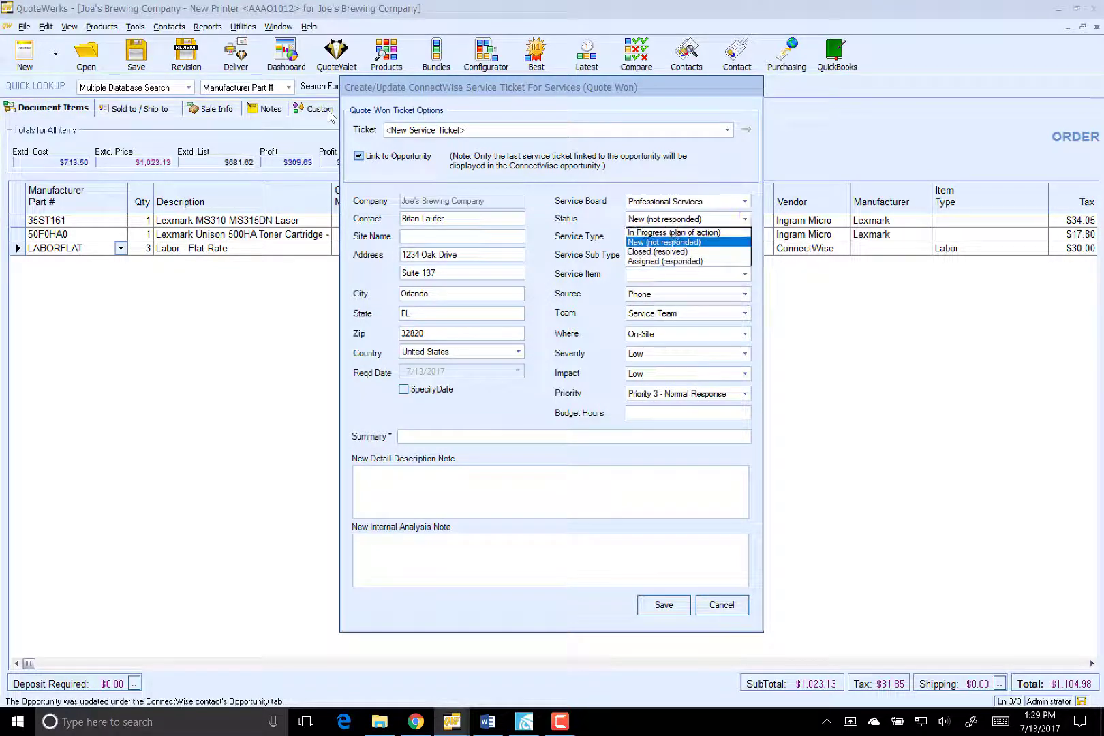
click(665, 242)
click(675, 236)
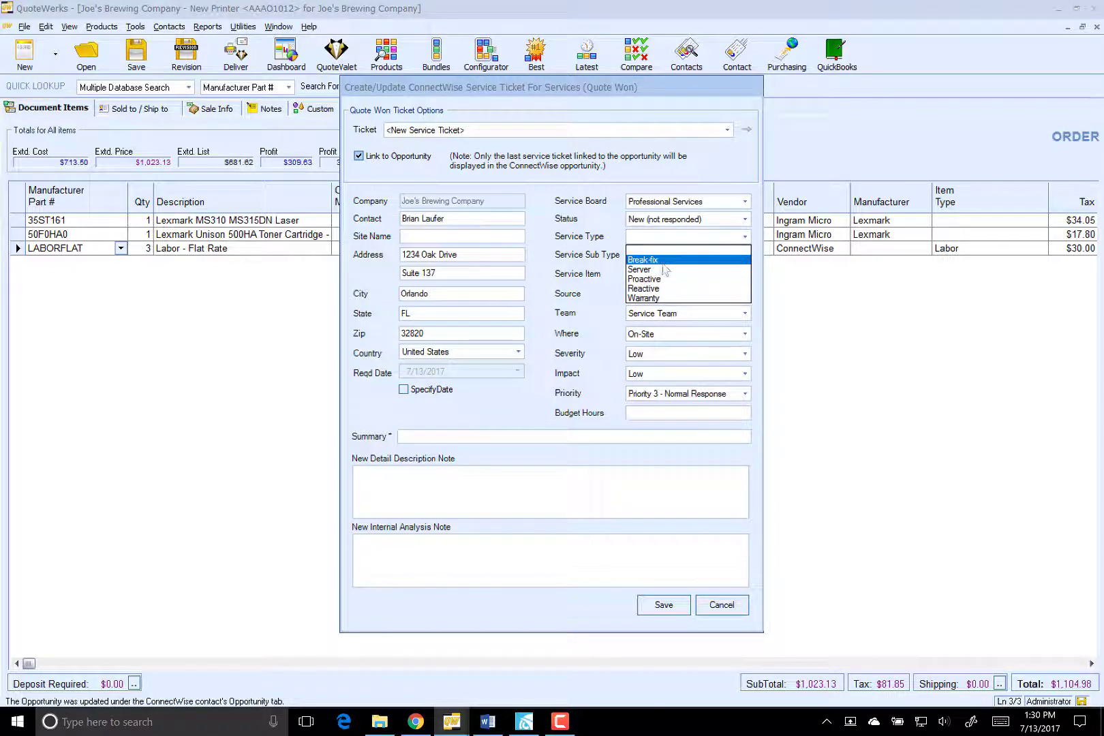
click(662, 262)
click(455, 439)
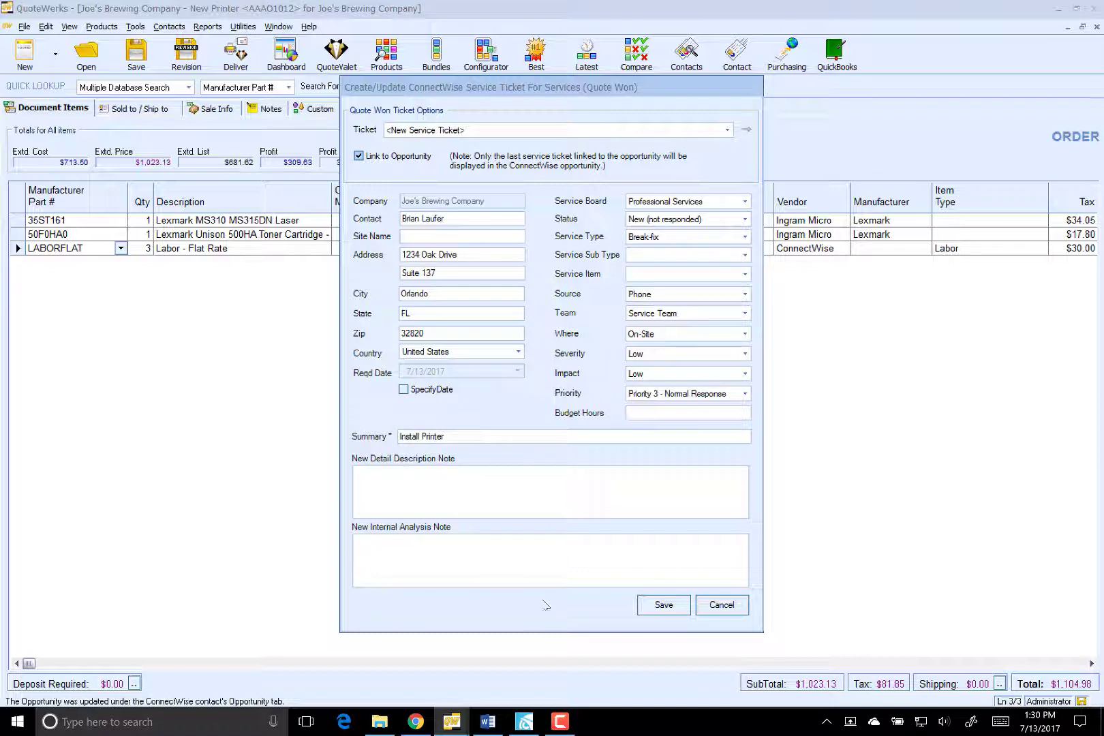
click(660, 604)
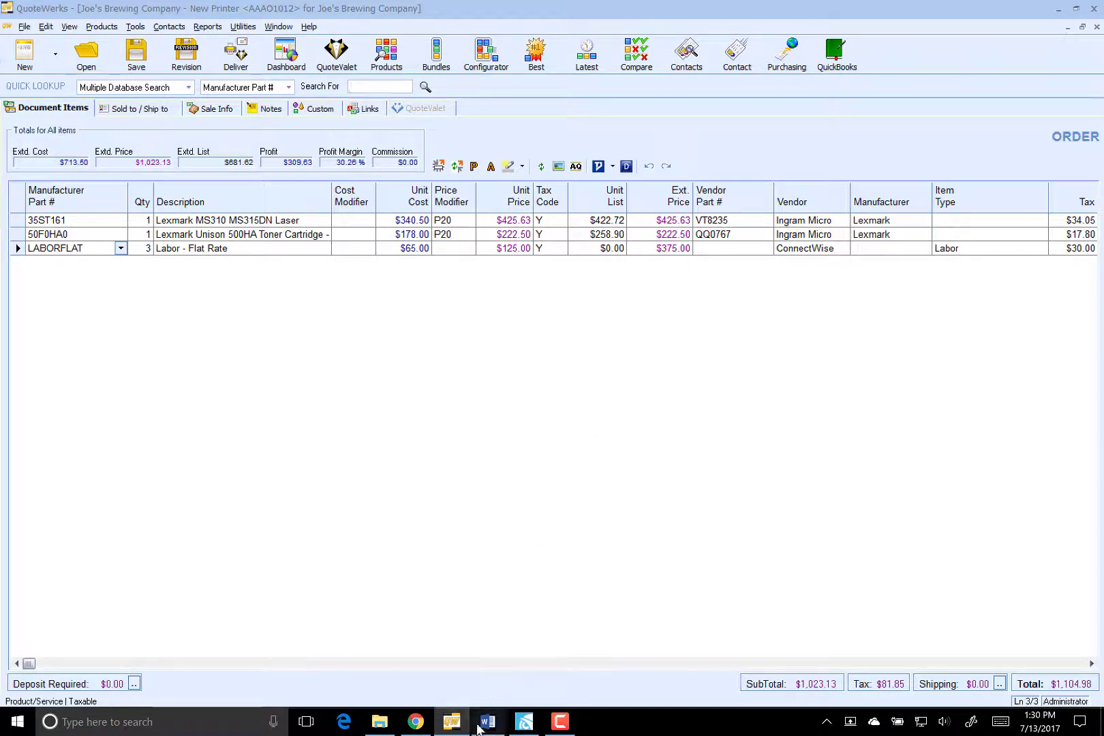
In ConnectWise, review tickets 746 Install Printer, 745 Bill For Printer and 744 Printer Price
click(417, 724)
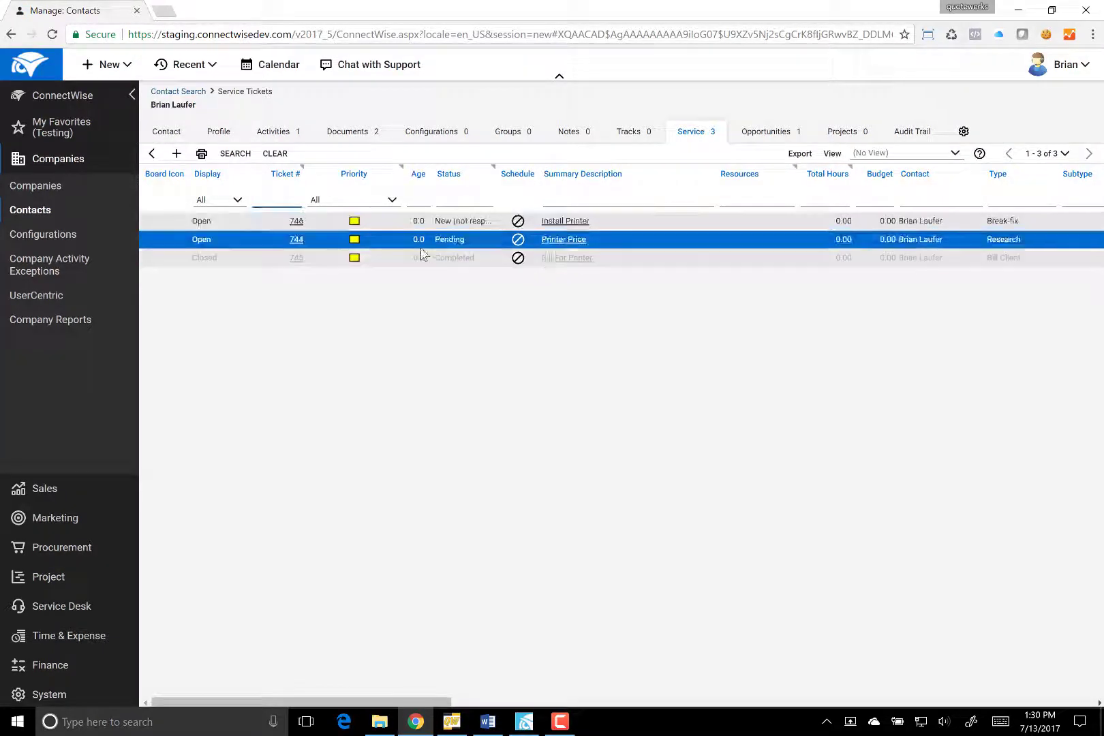
click(424, 222)
click(431, 257)
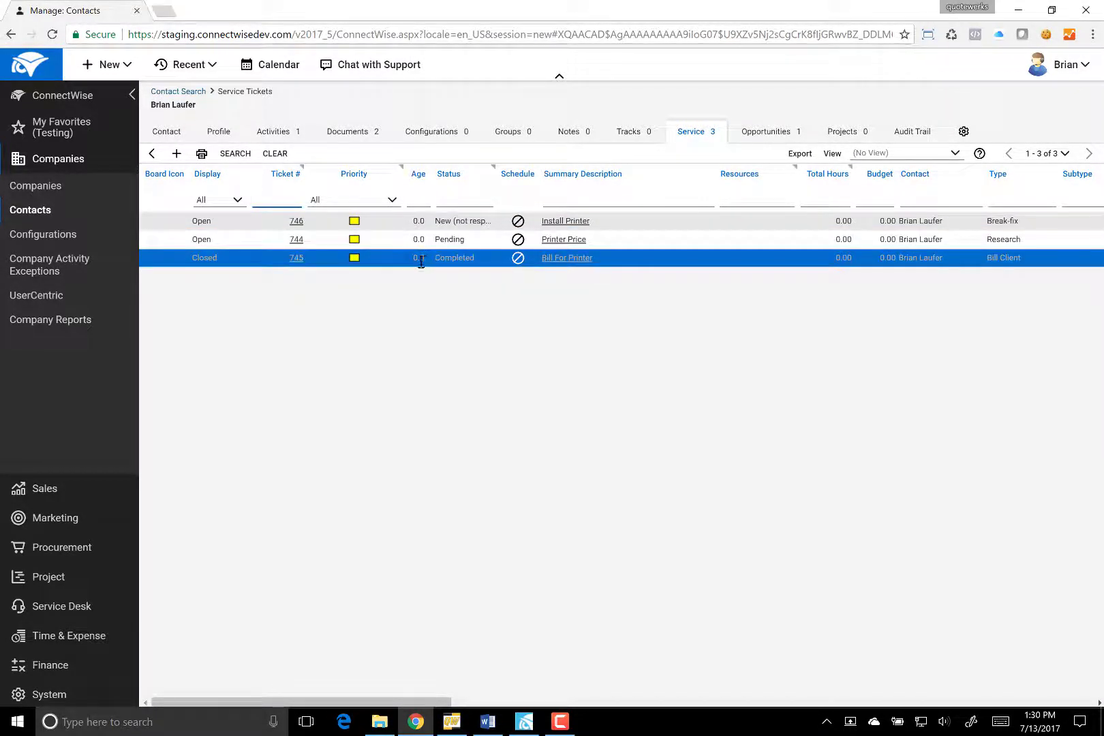
click(392, 247)
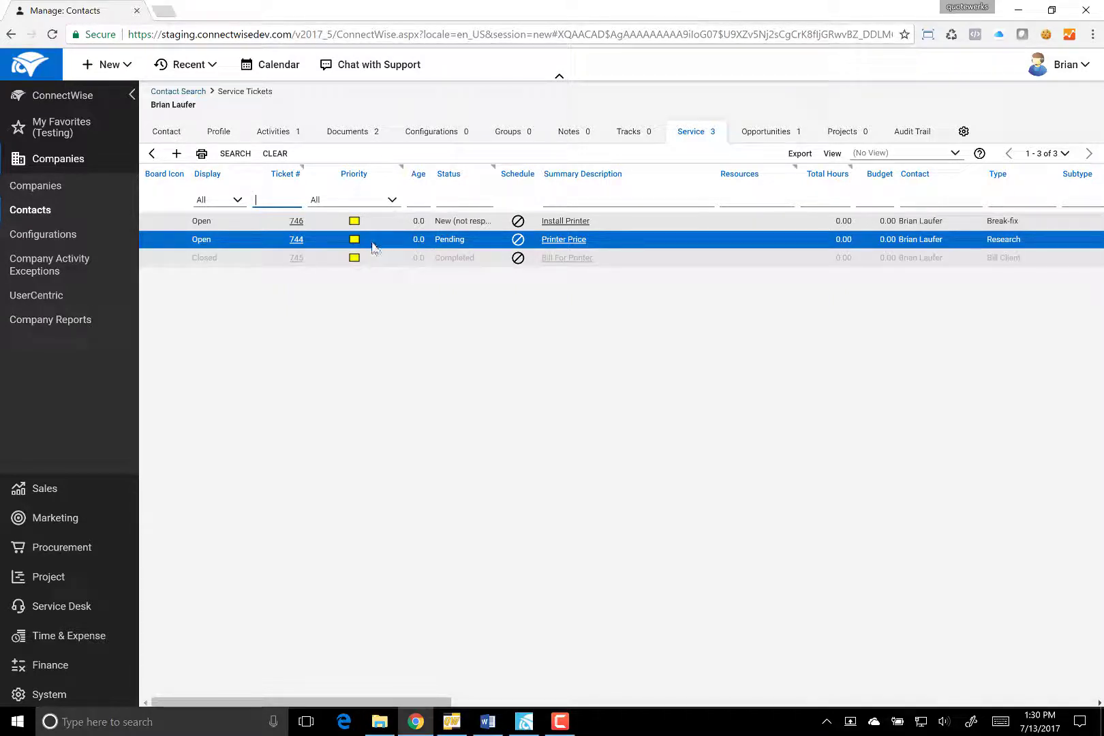
click(419, 229)
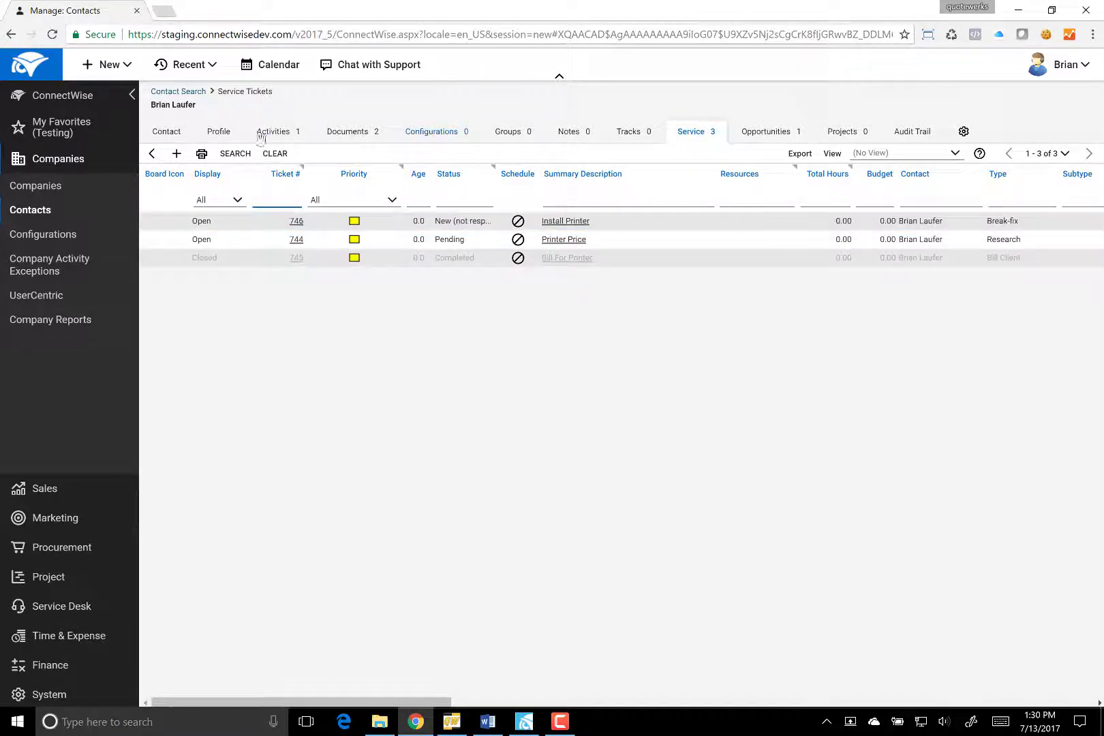
Open Joe's Brewing Company opportunity 1597's products and scroll to the Ticket # column
click(754, 133)
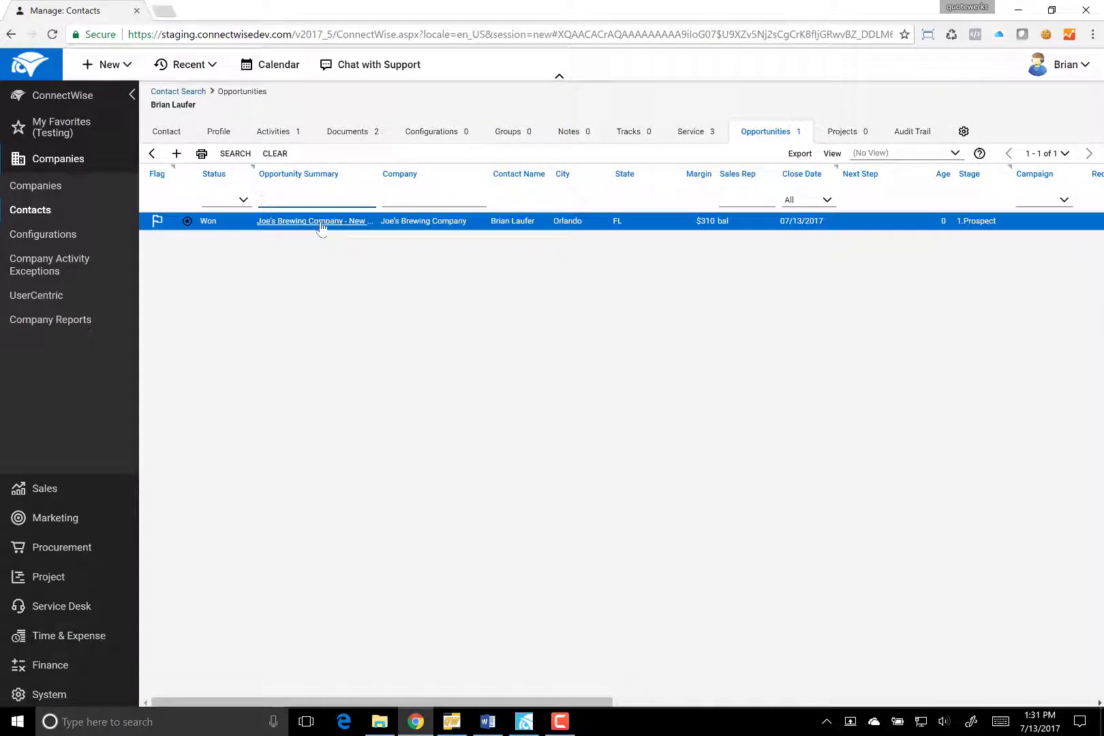
click(303, 223)
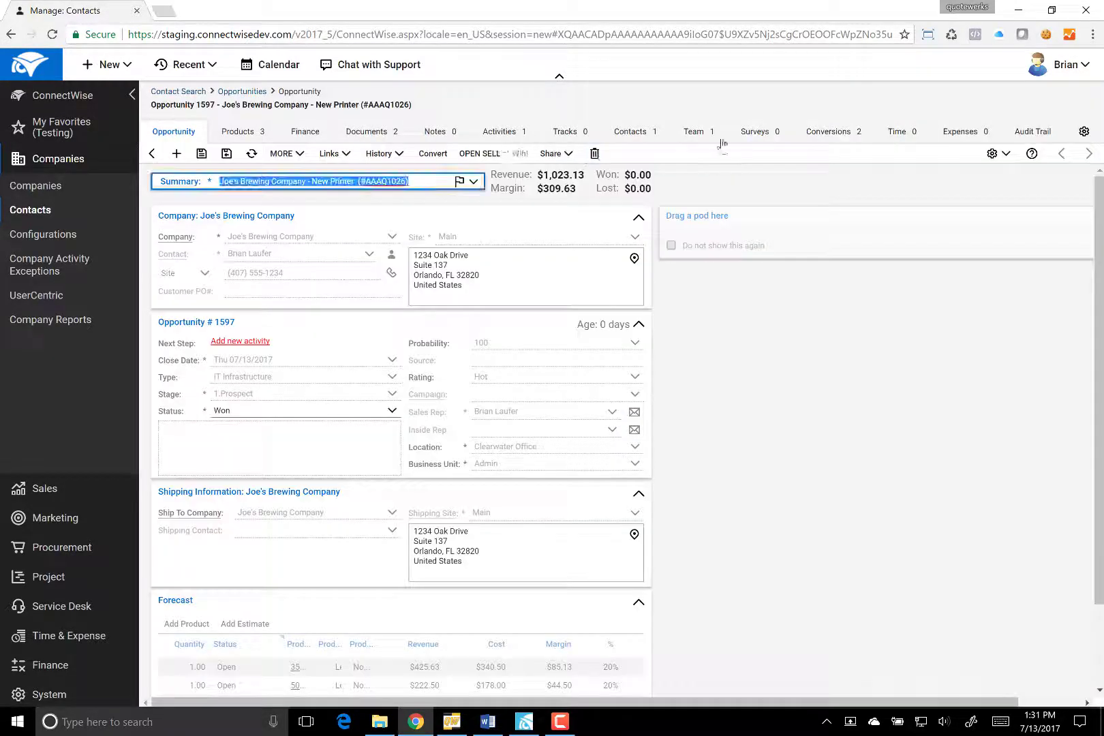
click(243, 134)
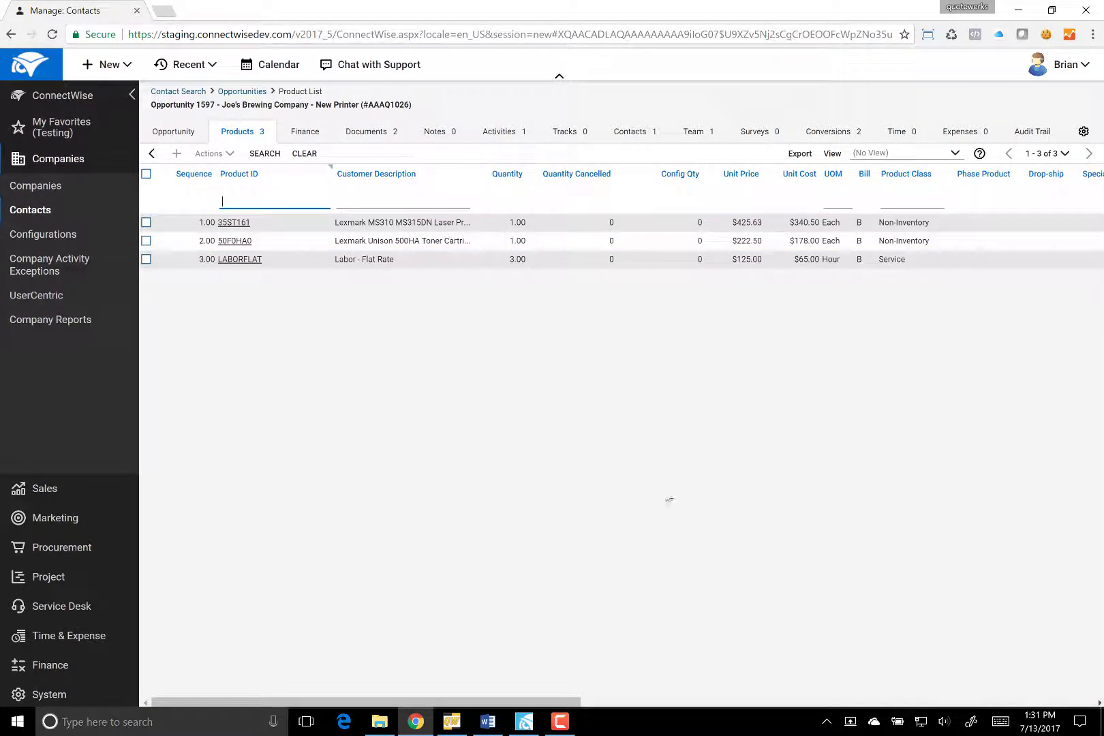
drag(553, 703, 774, 702)
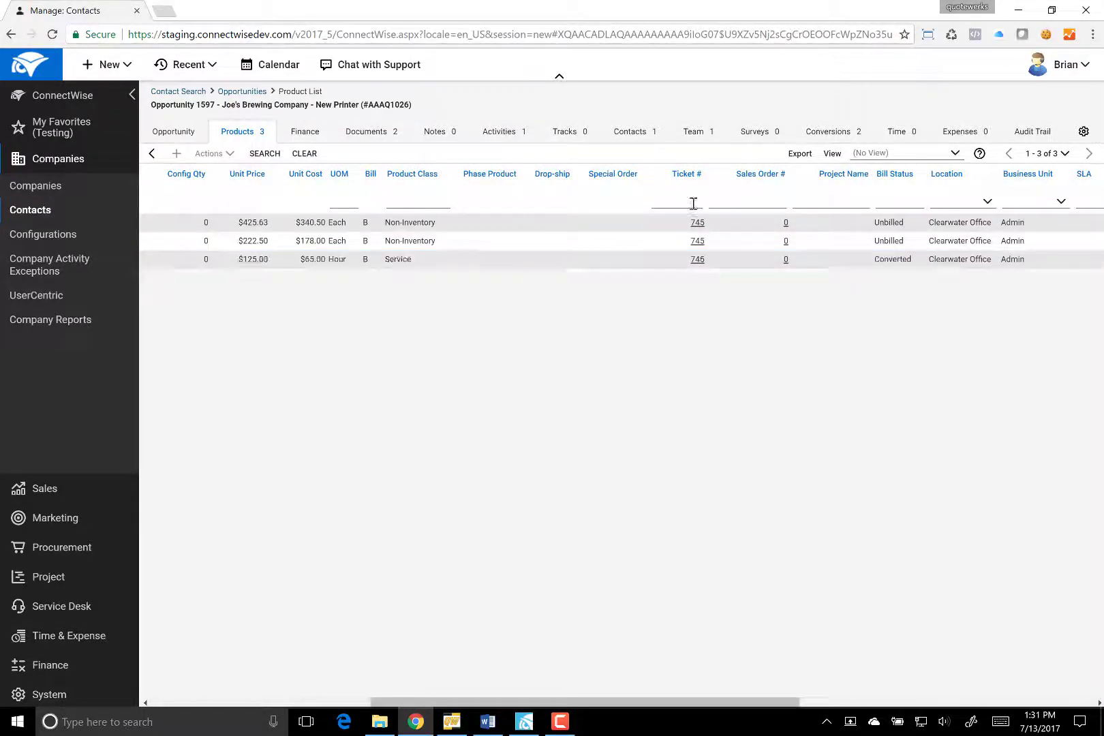